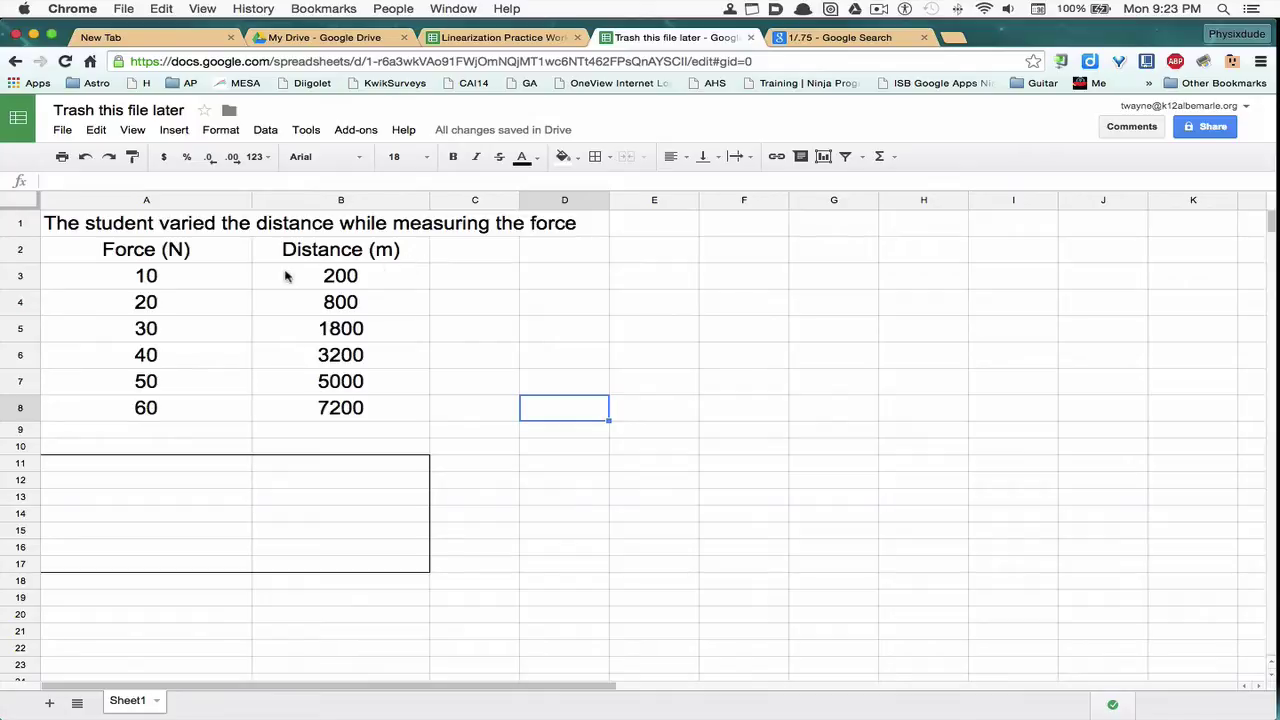
Step: Copy the Force (N) values A2:A8 into column C starting at C2, then select B2:C8
left_click(128, 228)
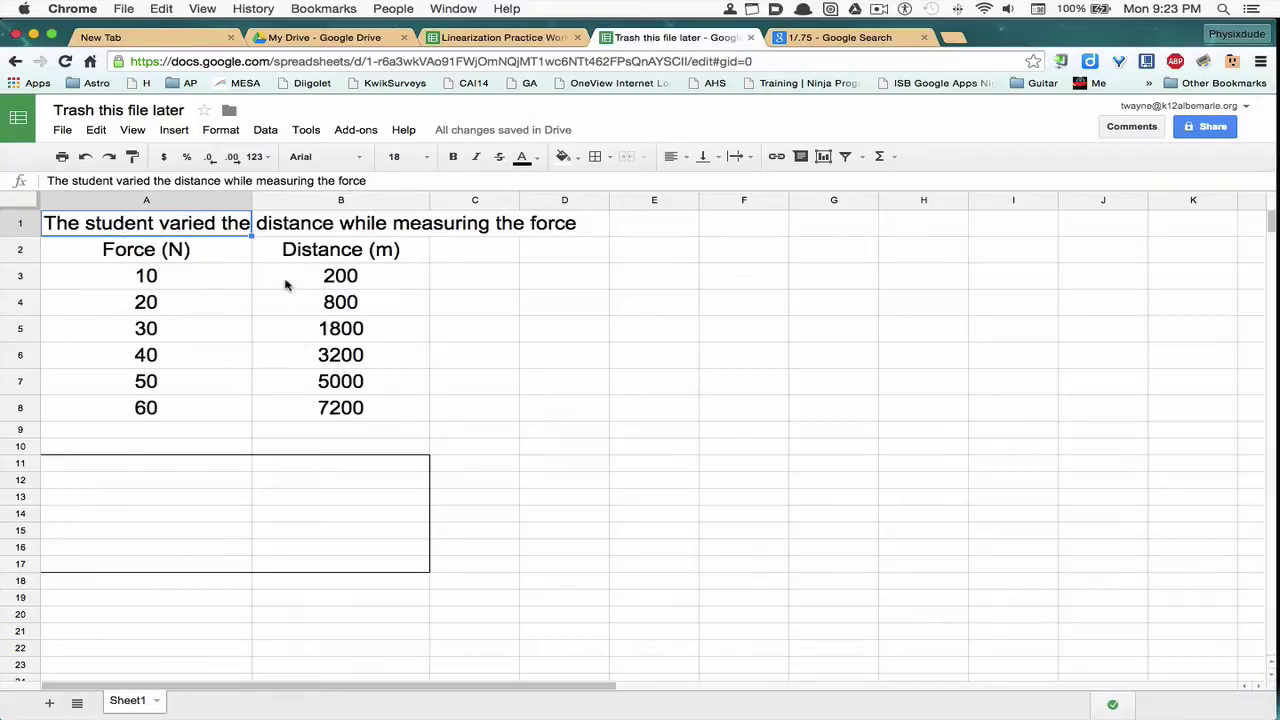
left_click(175, 253)
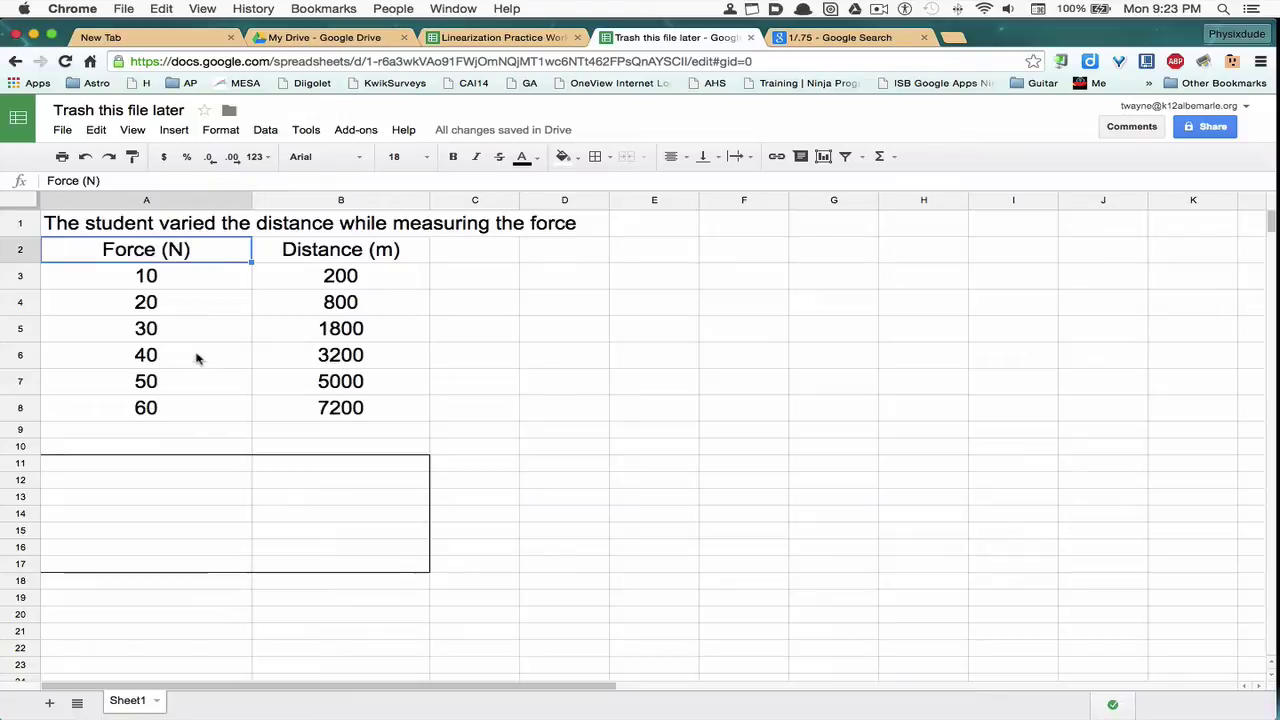
left_click(189, 414, "shift")
key("super+c")
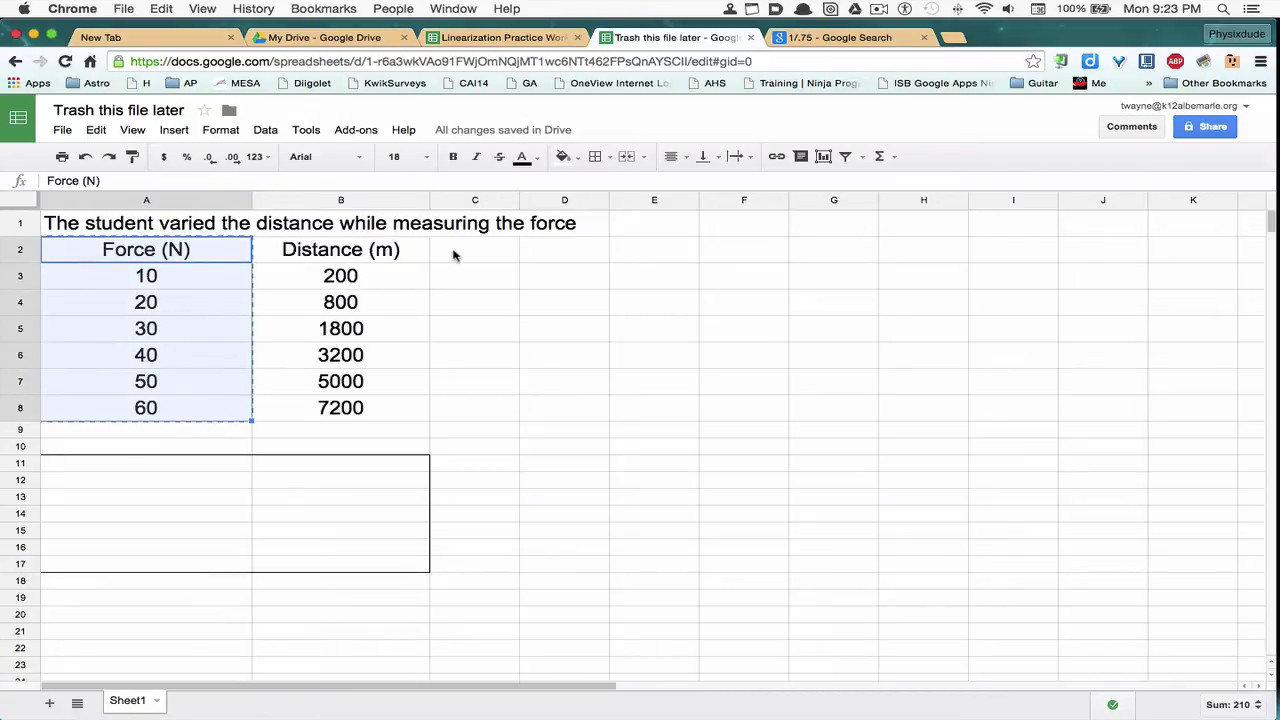
left_click(455, 254)
key("super+v")
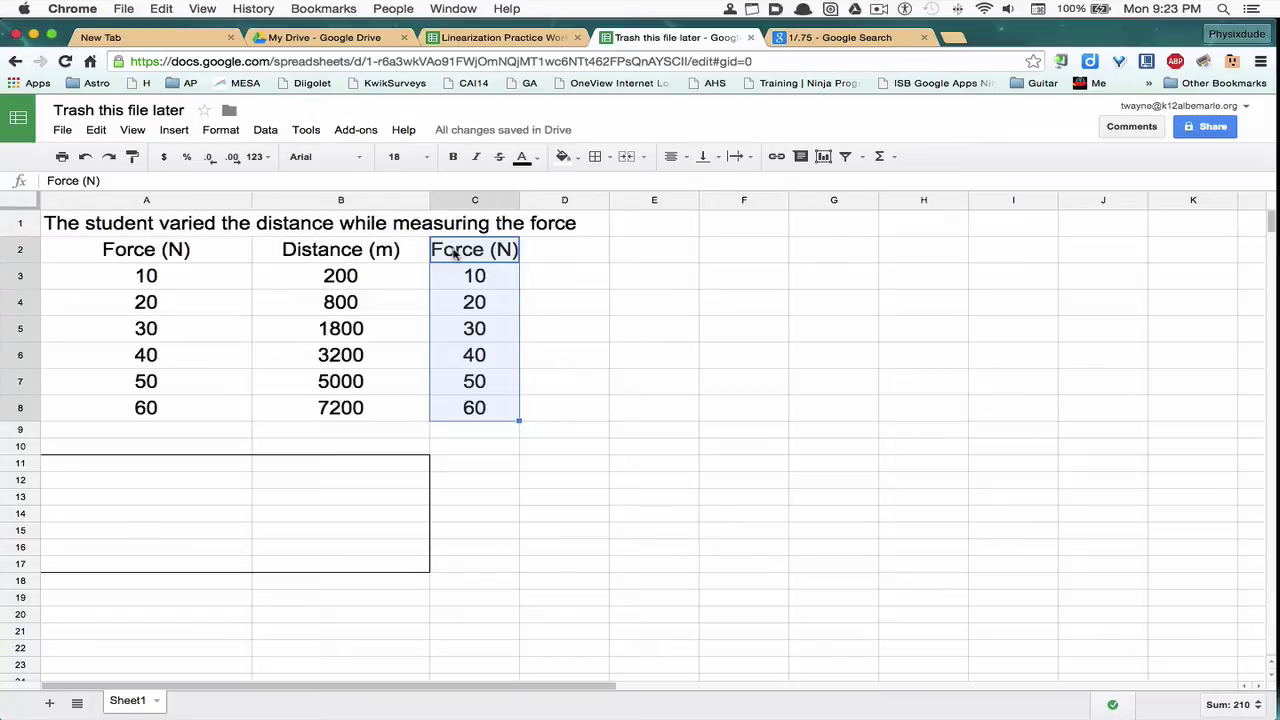
left_click(282, 254)
left_click_drag(282, 254, 479, 408)
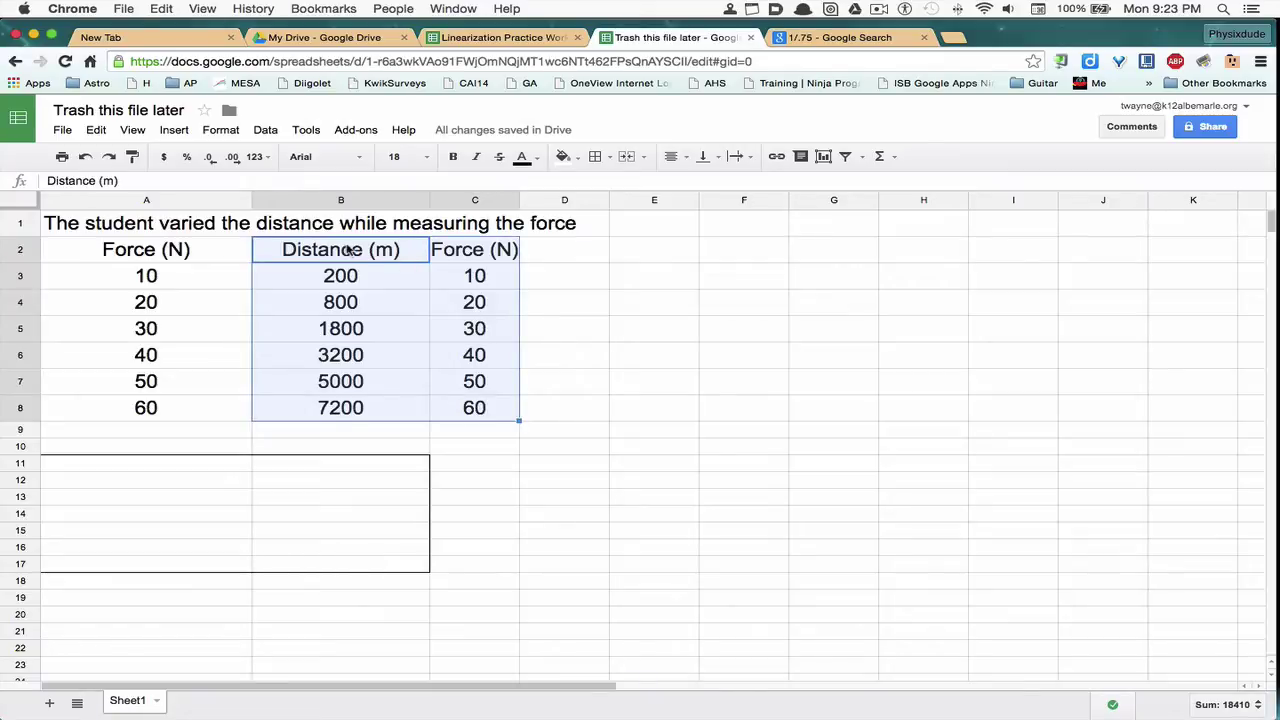
left_click(176, 131)
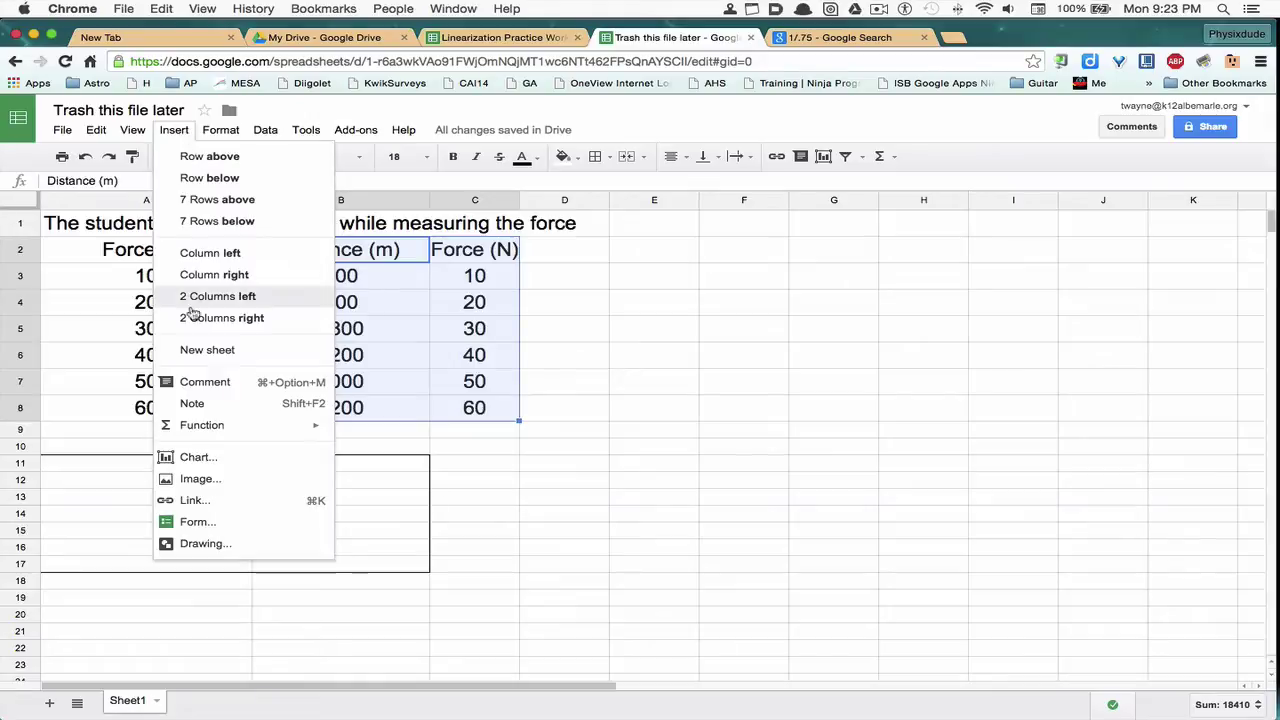
left_click(197, 457)
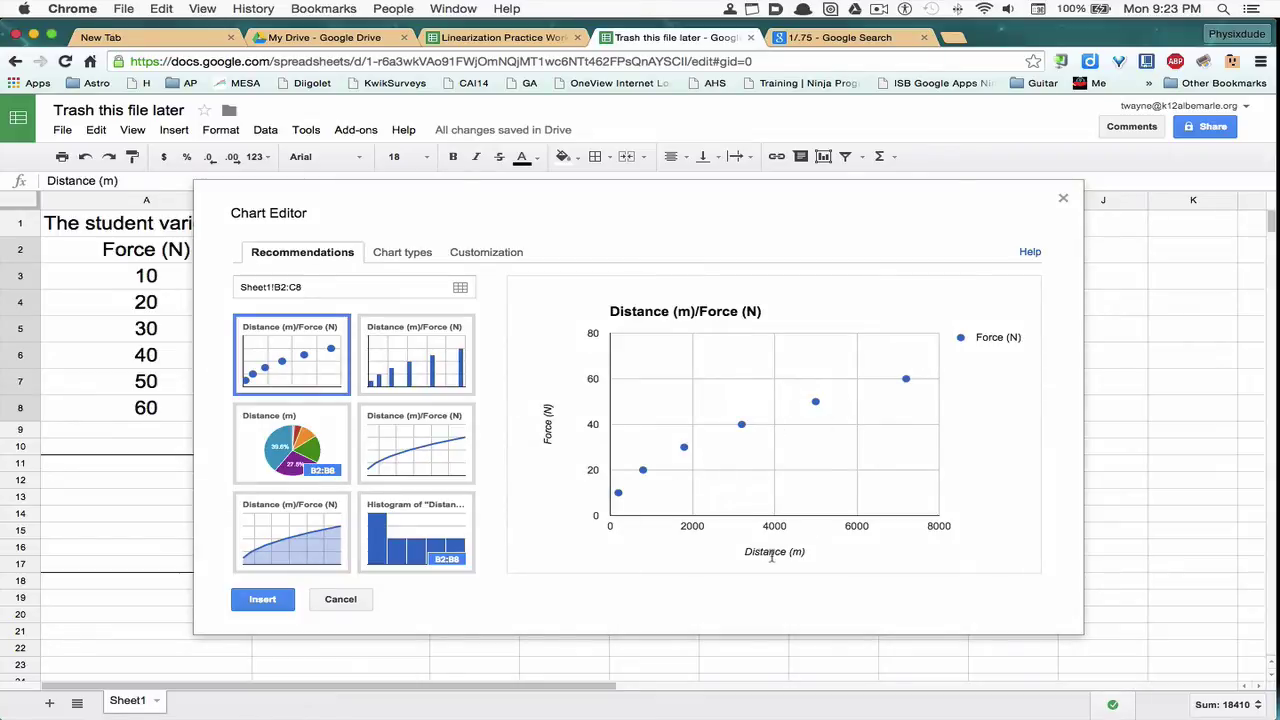
left_click(262, 599)
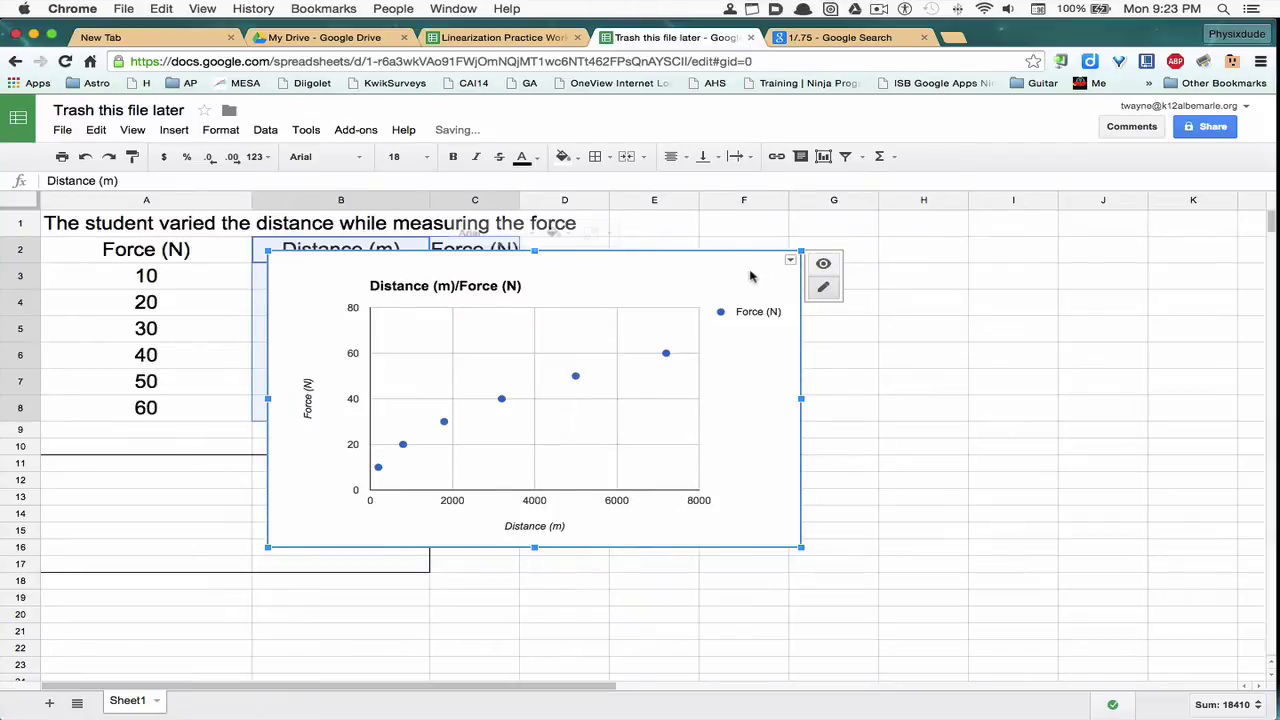
key("BackSpace")
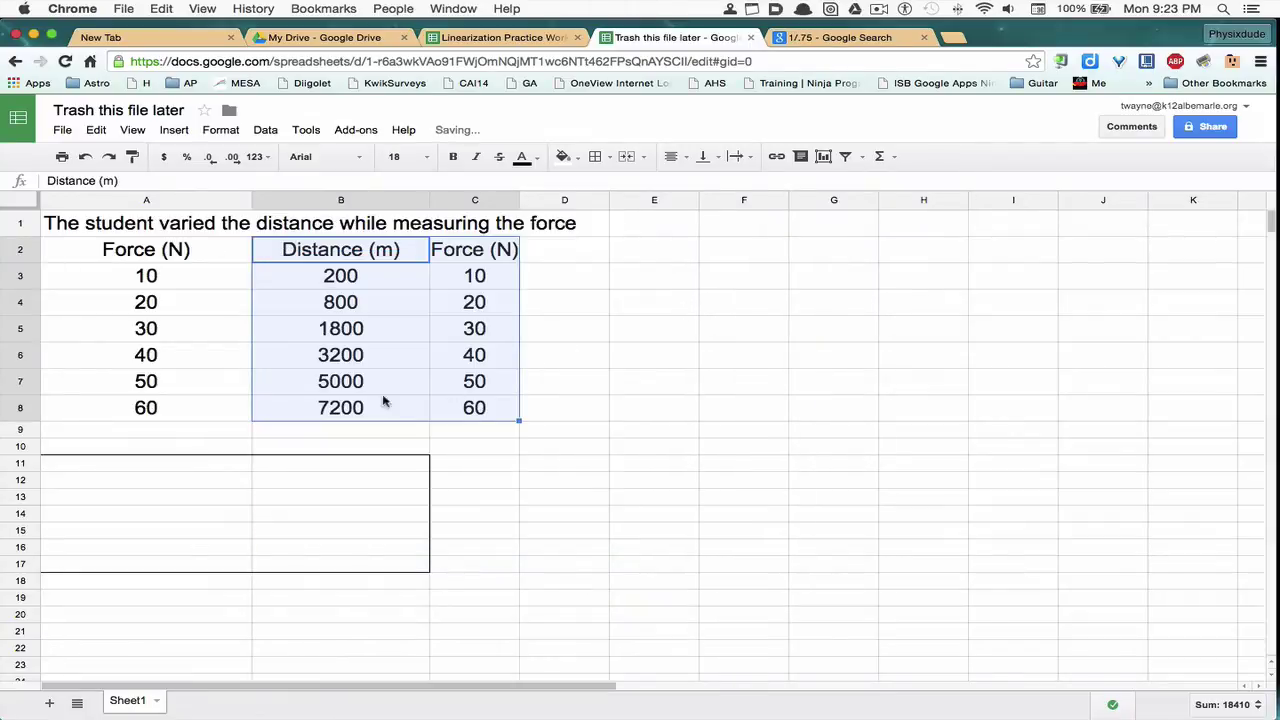
left_click(175, 497)
Step: Make A11 a header that references B2's Distance (m) label with =B2
left_click(106, 466)
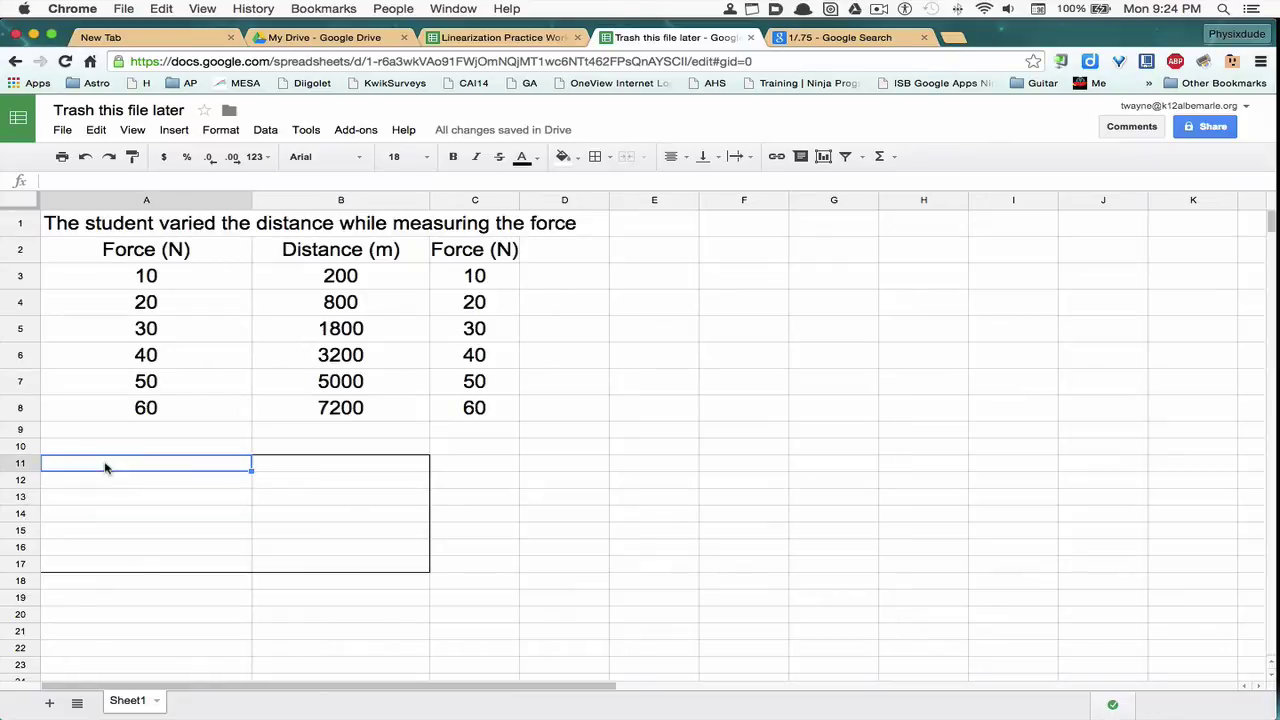
type("=")
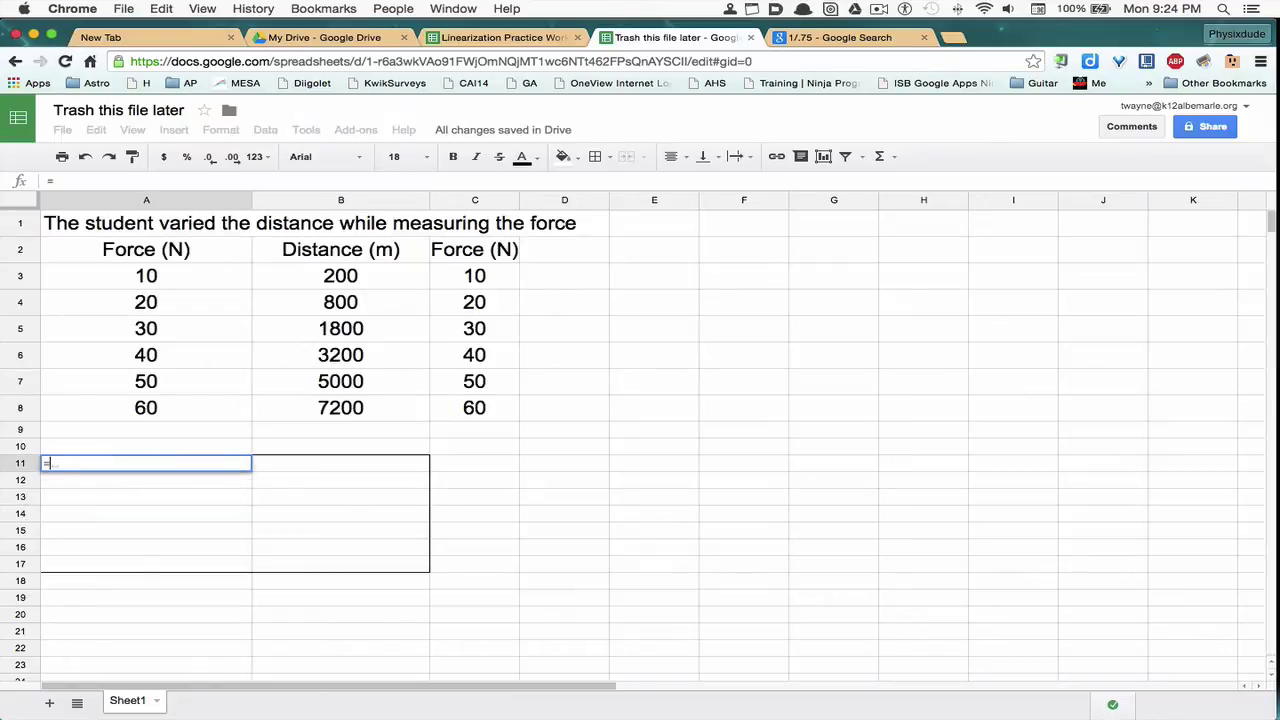
left_click(366, 254)
key("Return")
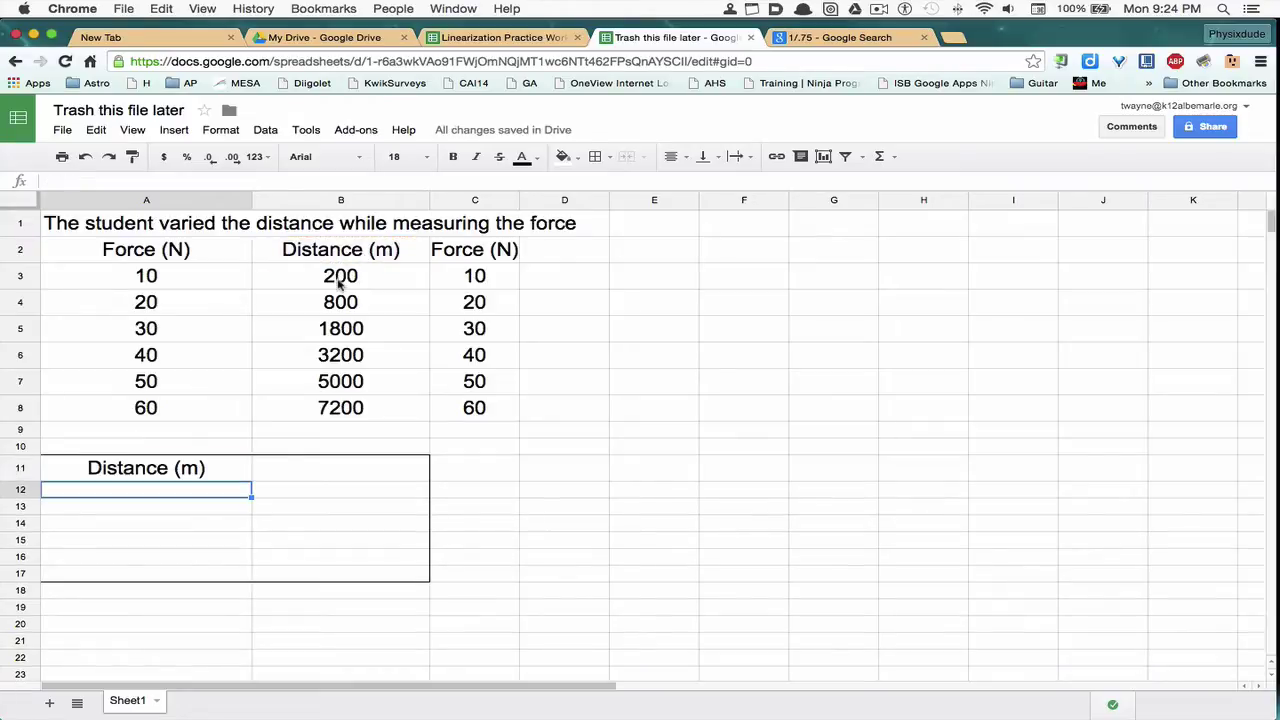
Step: Enter =sqrt(B3) in A12 and fill it down to A17 (14.142136 to 84.852814)
type("=")
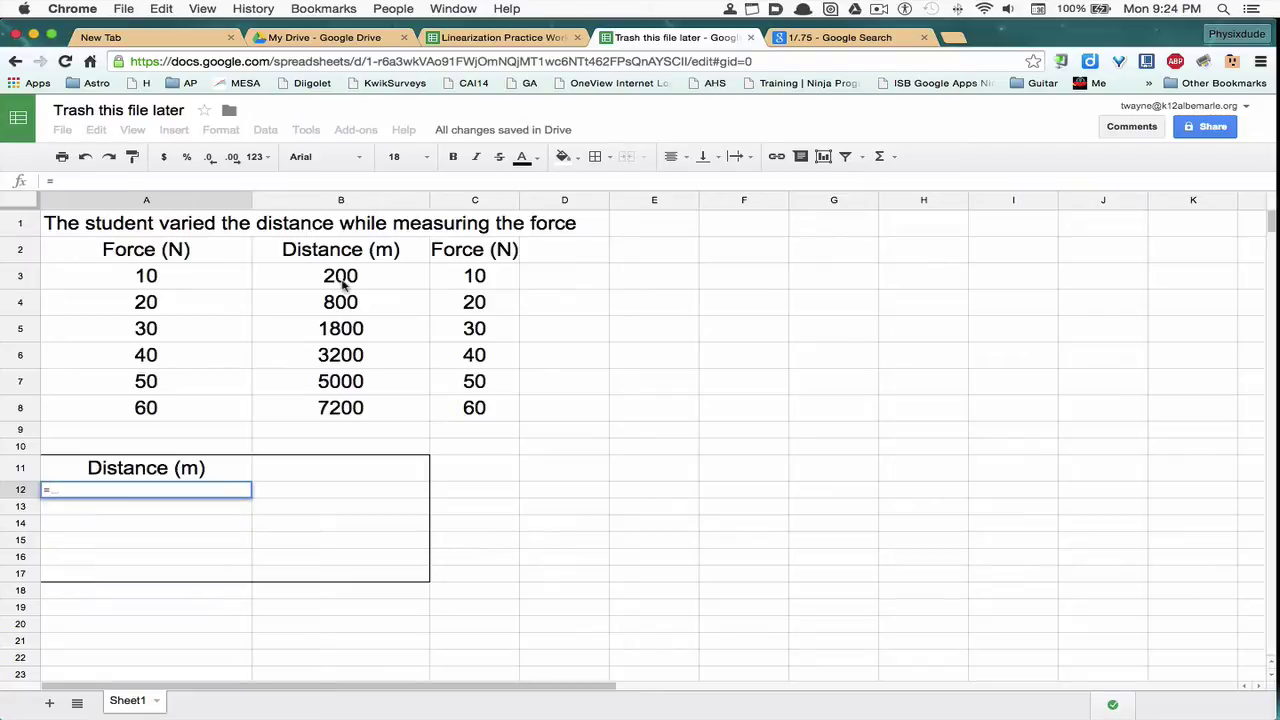
type("sqrt(")
left_click(357, 278)
type(")")
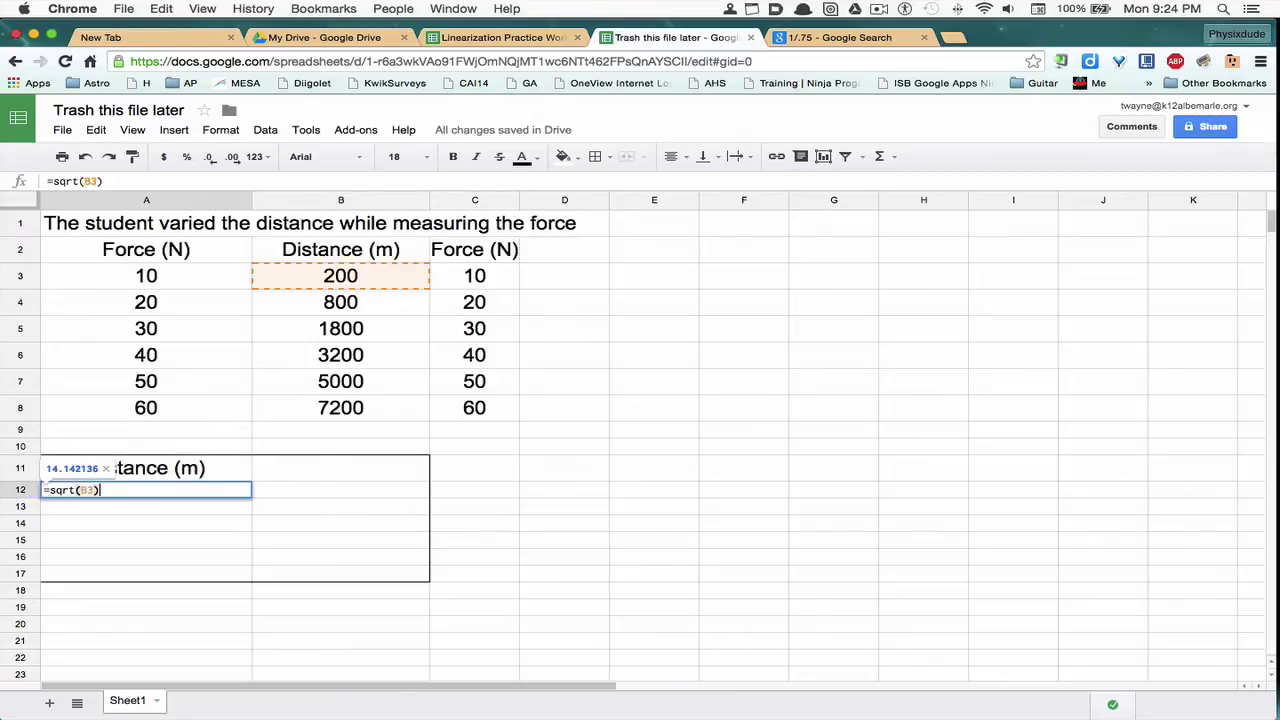
key("Return")
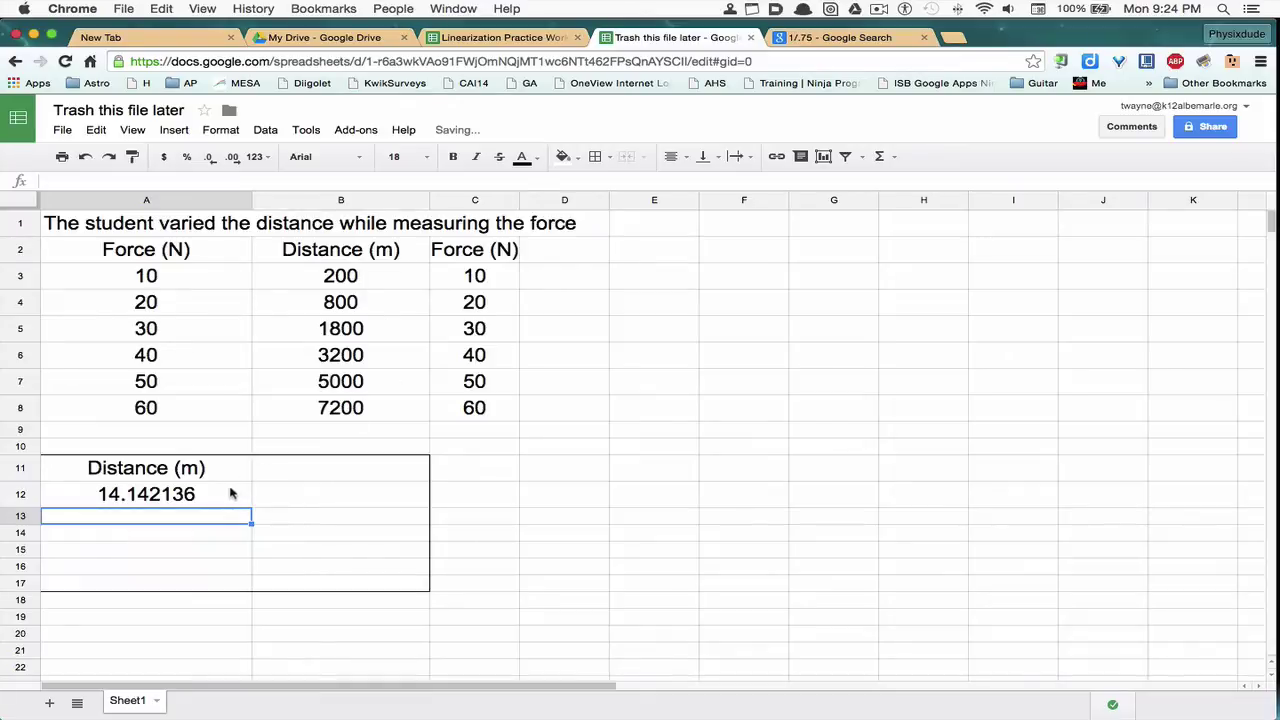
left_click(236, 498)
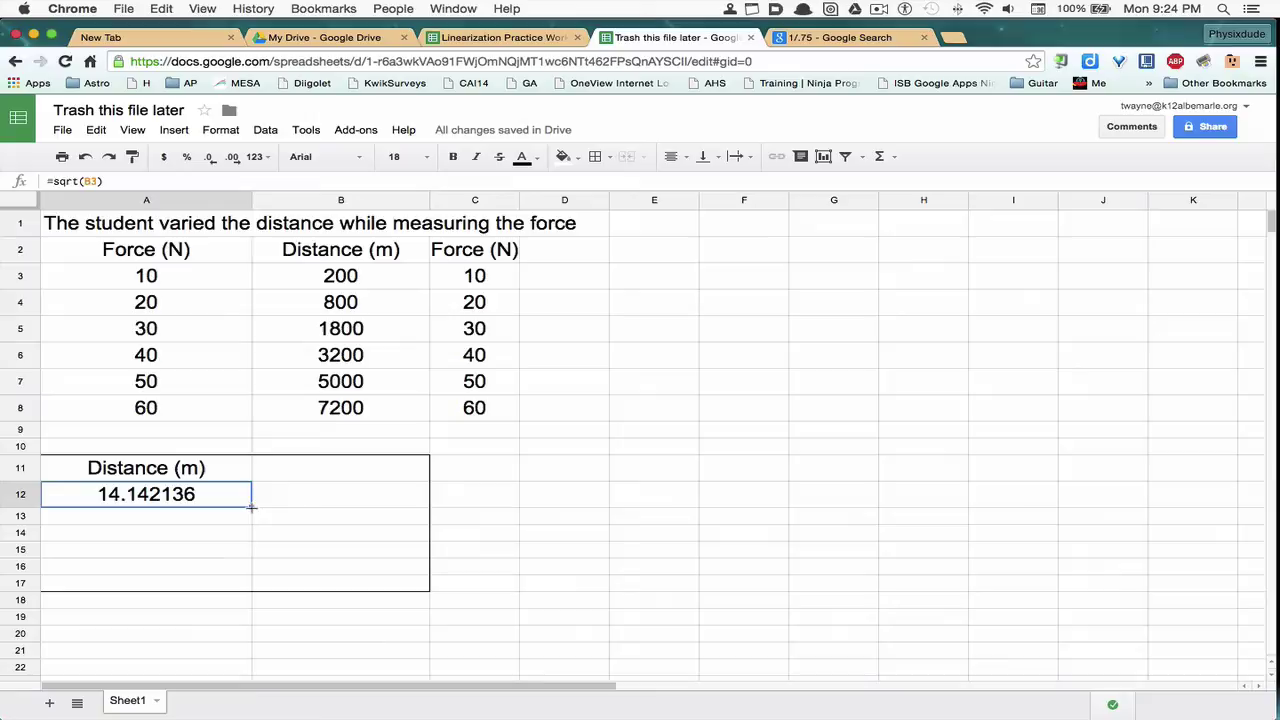
left_click_drag(250, 506, 251, 582)
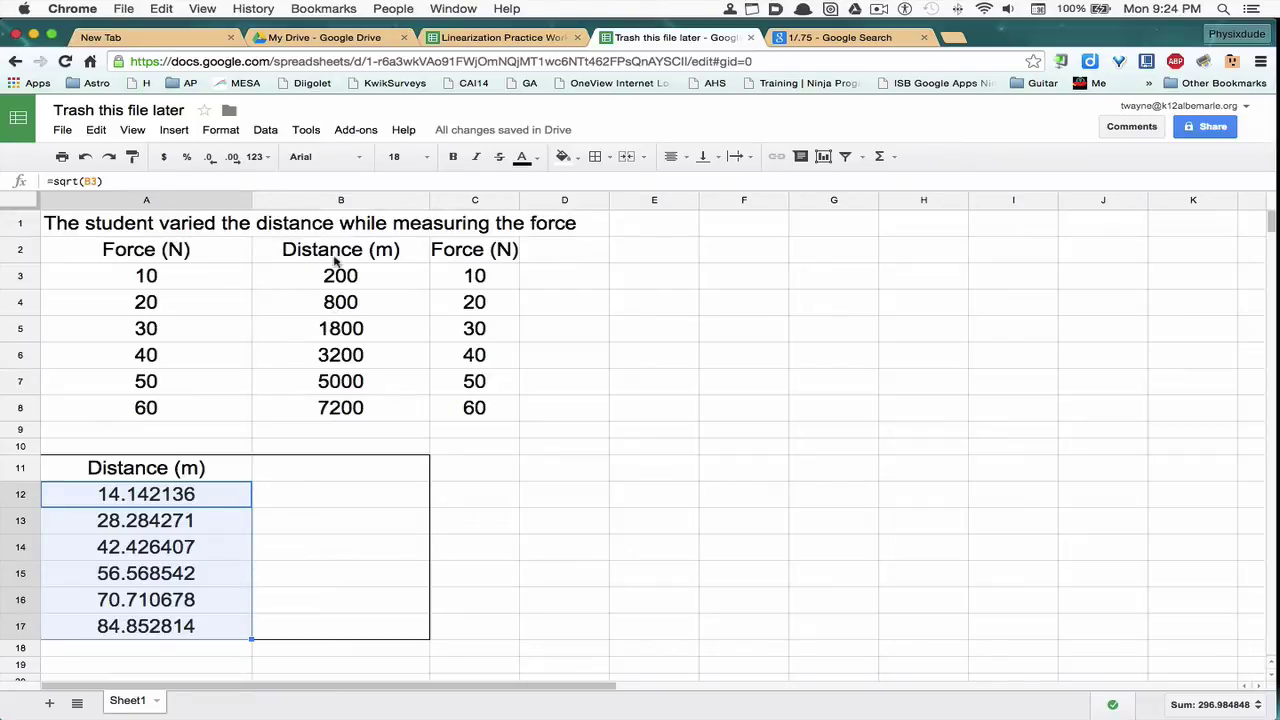
left_click_drag(340, 275, 340, 355)
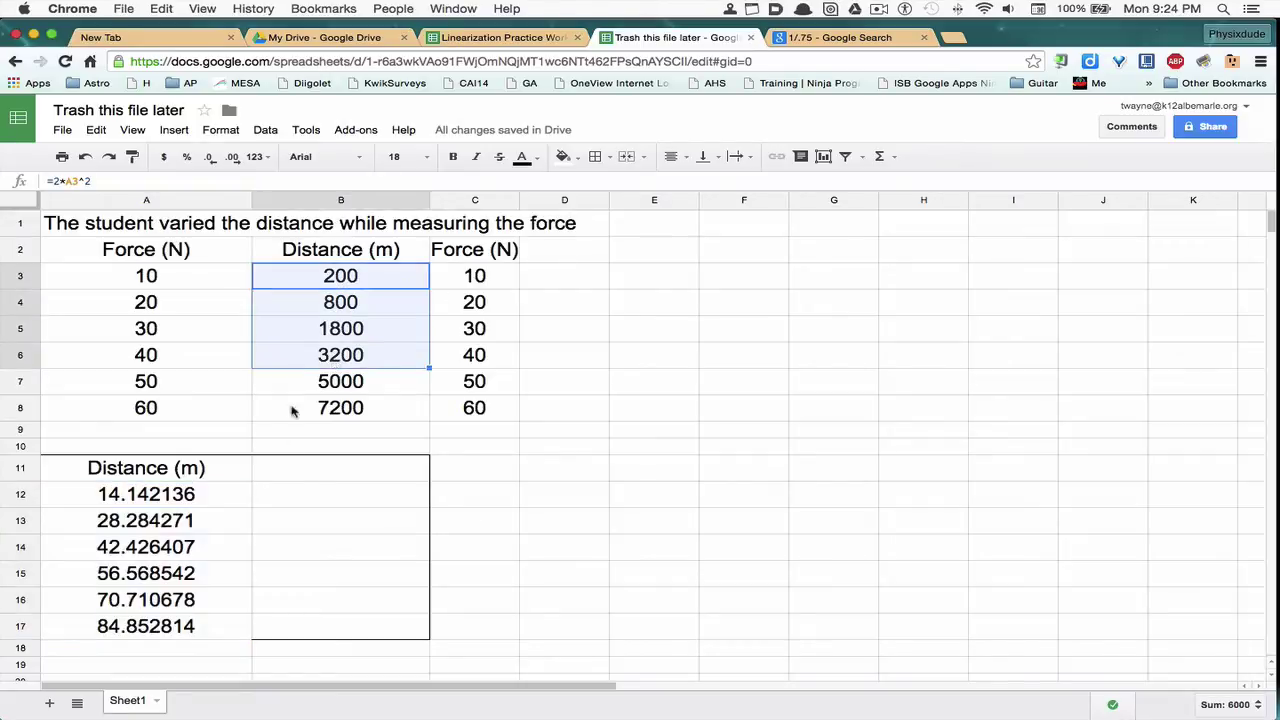
Step: Enter =C2 in B11 and fill it down to B17, giving the Force (N) header and values 10–60
left_click(293, 464)
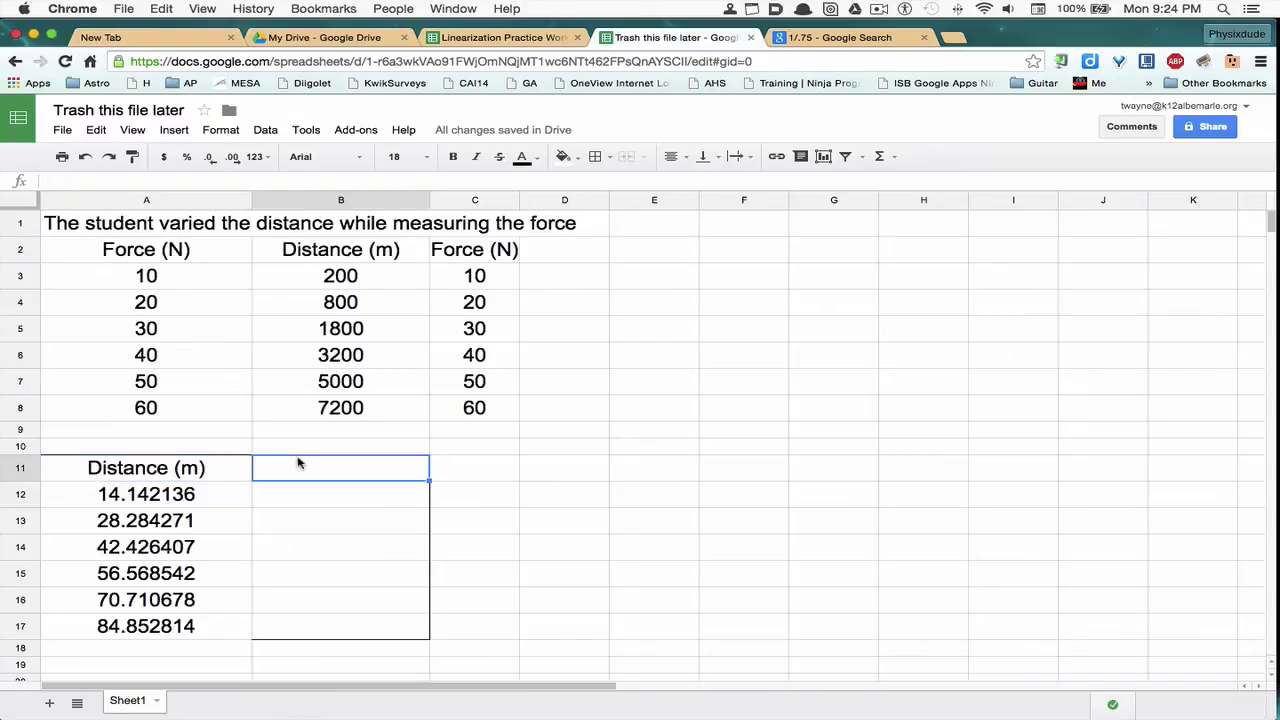
type("=")
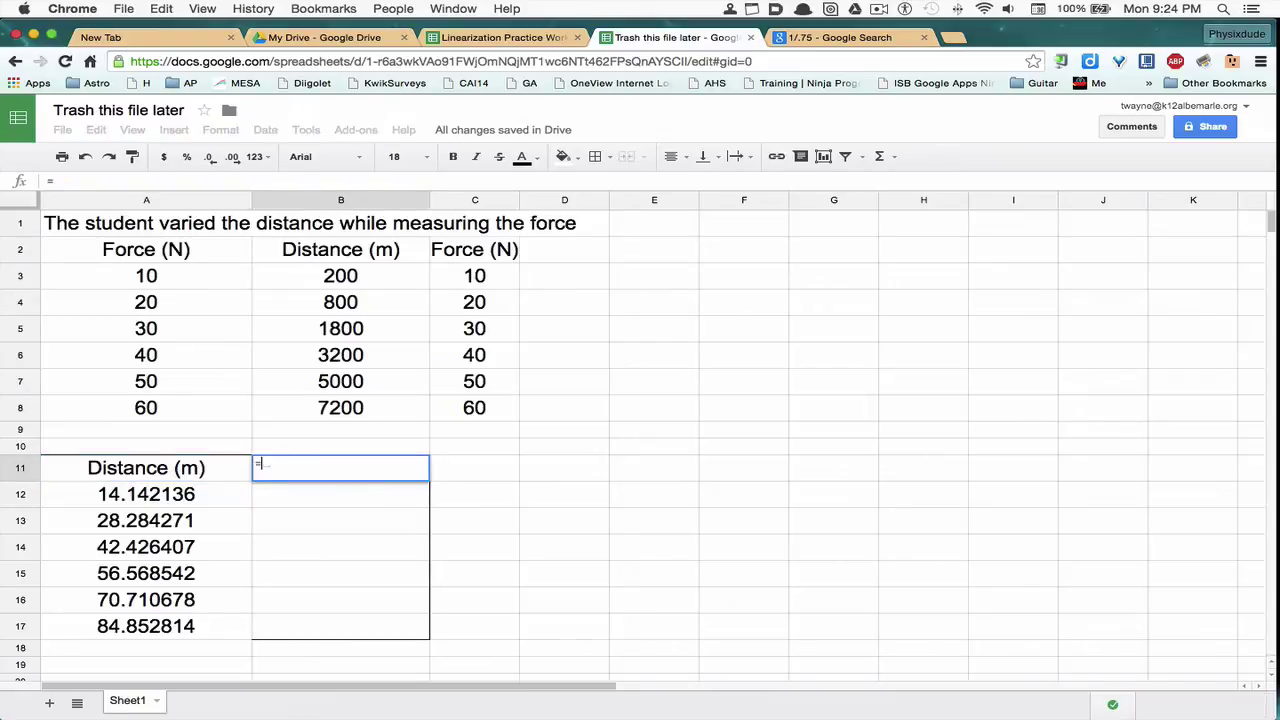
left_click(468, 254)
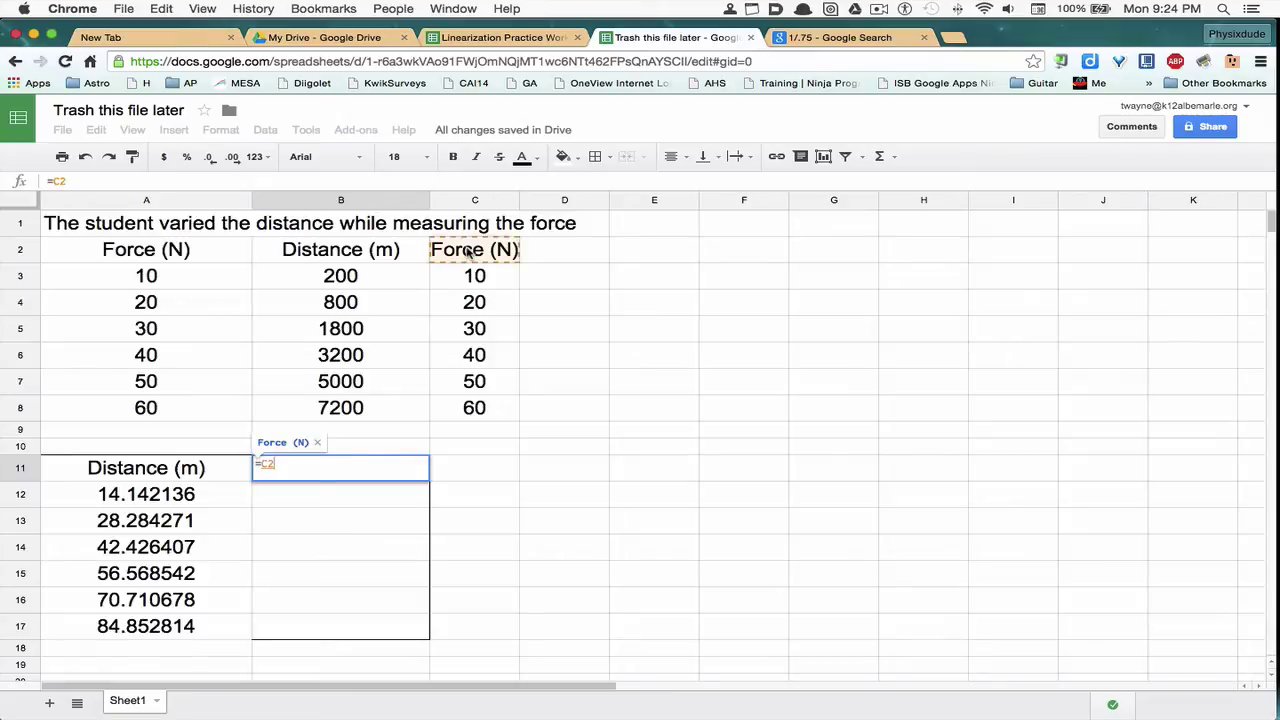
key("Return")
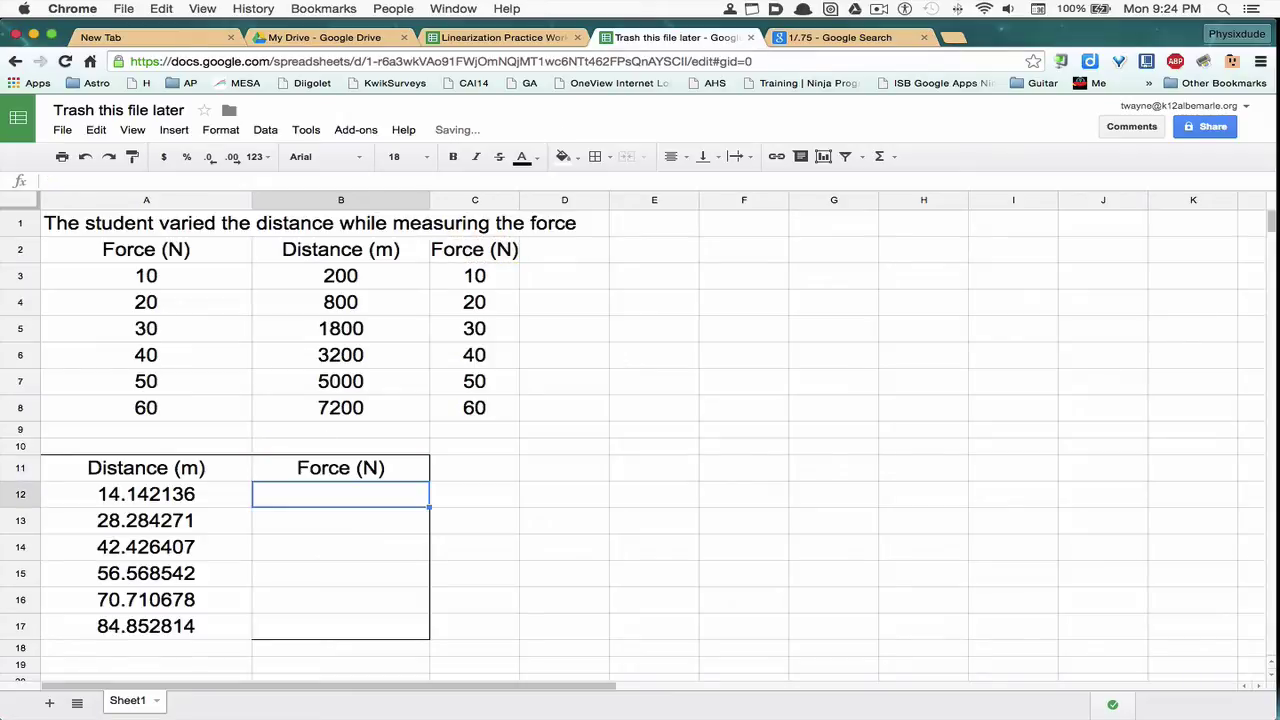
left_click(378, 468)
left_click_drag(427, 480, 421, 624)
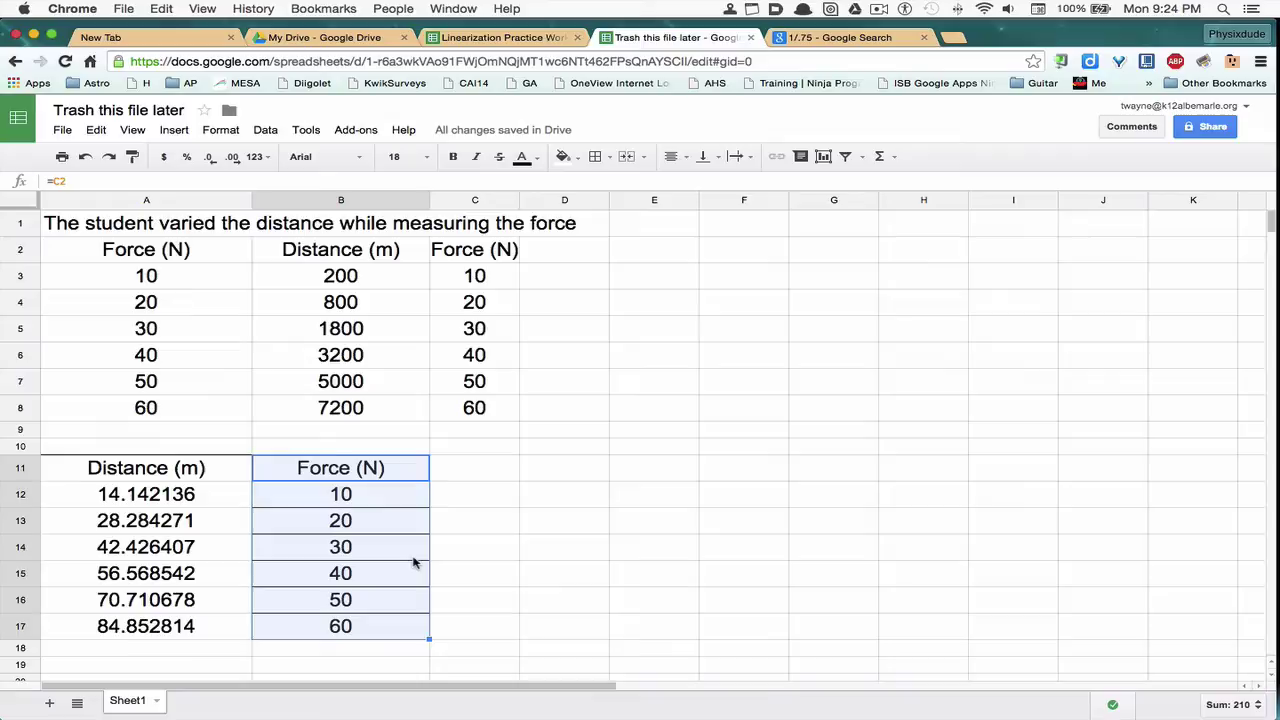
Step: Insert a chart from A11:B17, previewing Force against square-root distance as a scatter plot
left_click(145, 468)
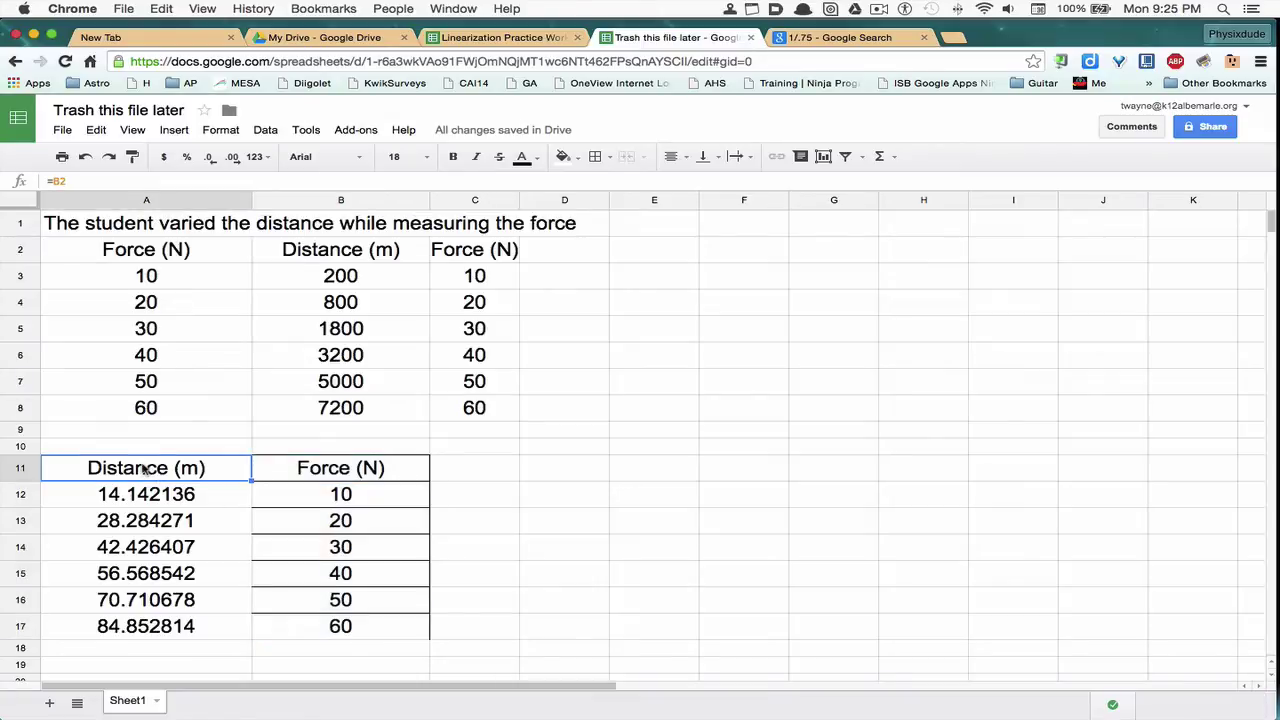
left_click_drag(145, 468, 362, 632)
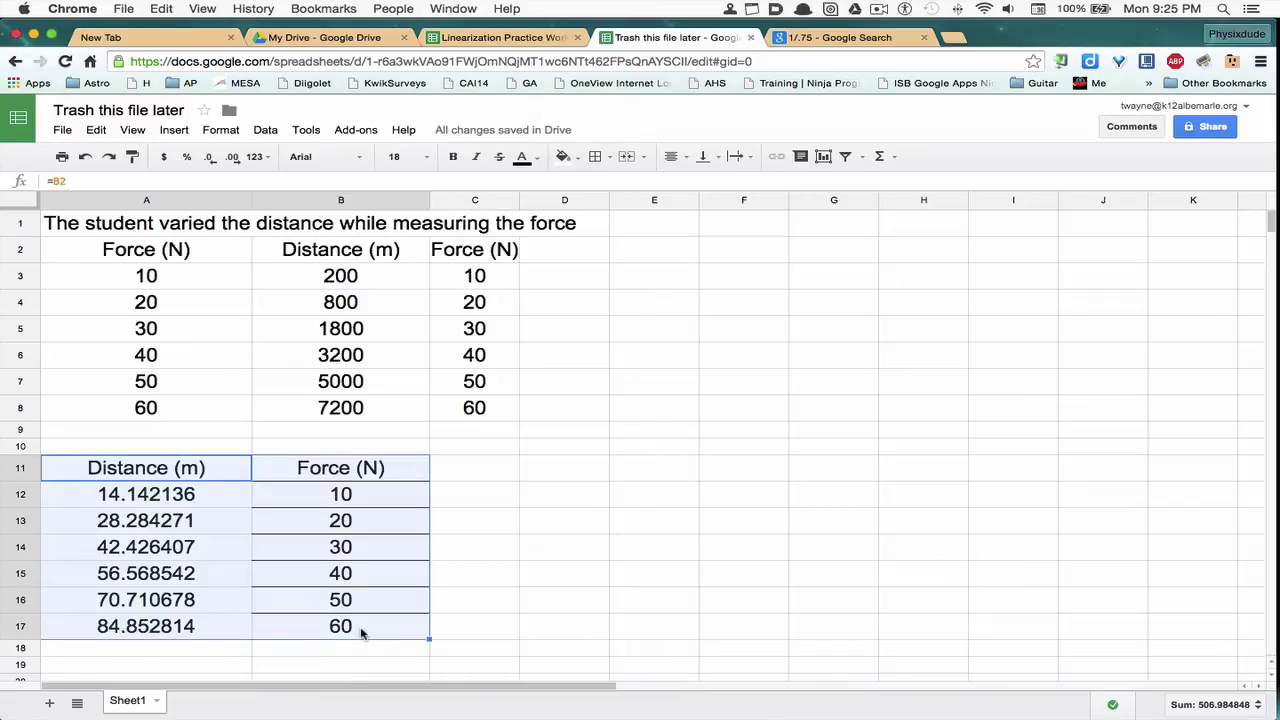
left_click(176, 130)
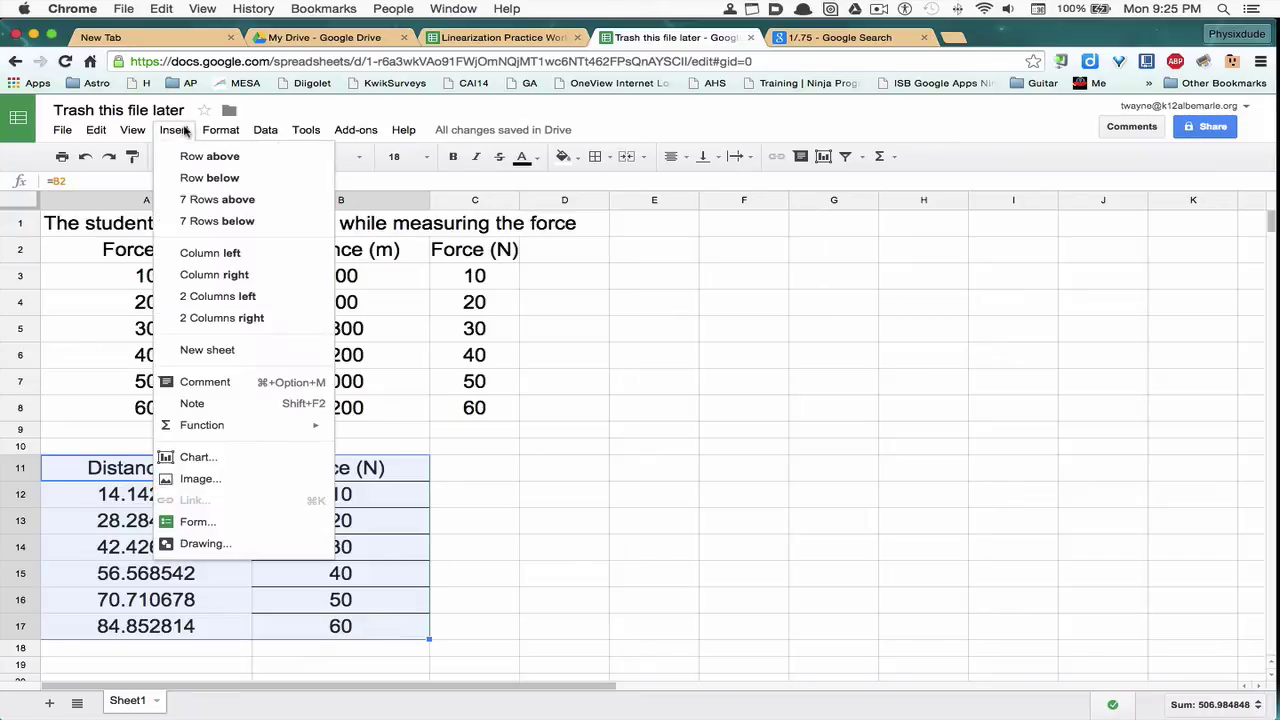
left_click(178, 459)
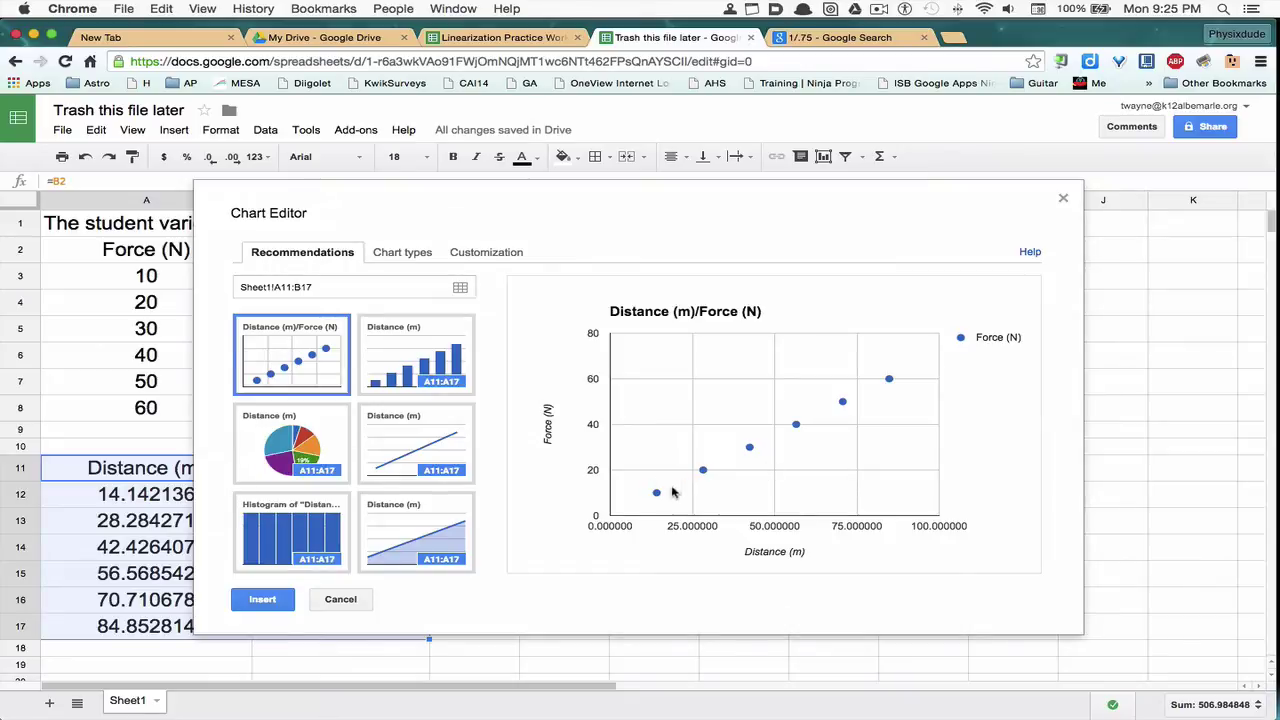
Step: Add a Linear trendline to the chart series in the Customization settings
left_click(488, 256)
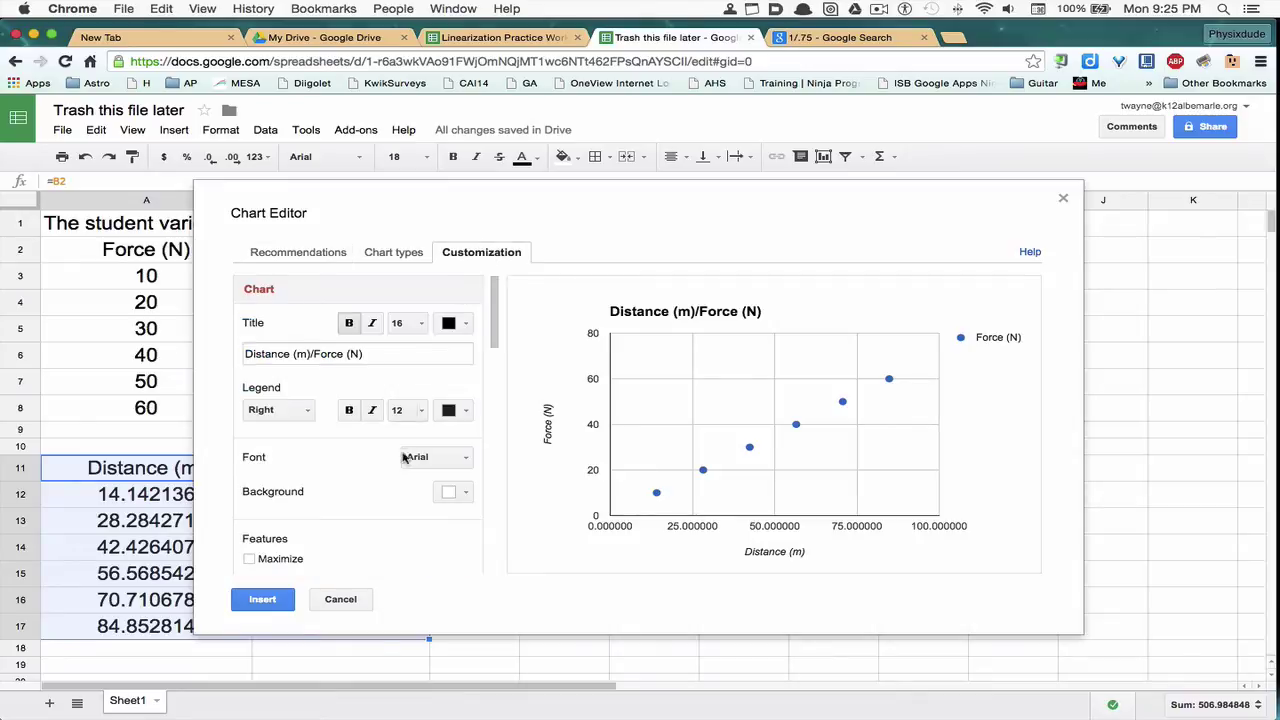
scroll(398, 516, "down", 1)
scroll(398, 516, "down", 10)
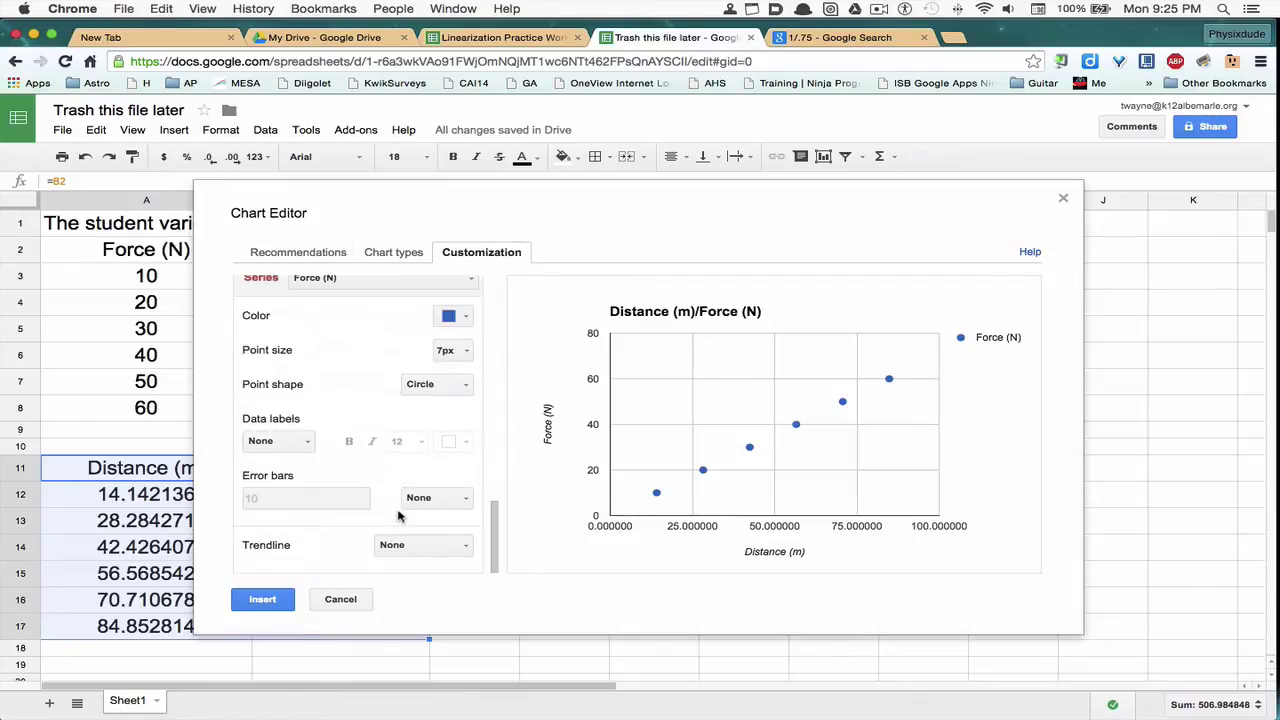
left_click(432, 549)
left_click(416, 594)
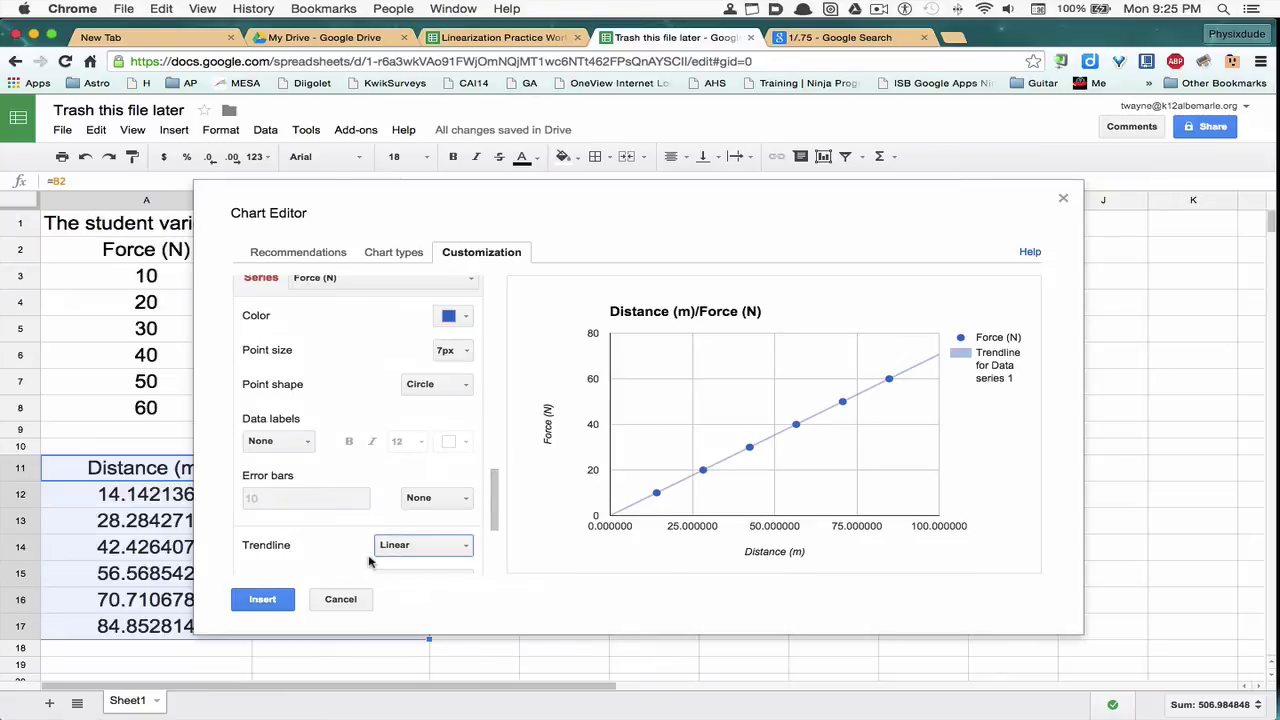
Step: Label the trendline with its equation, show R², and insert the chart into the sheet
scroll(370, 565, "down", 2)
left_click(430, 503)
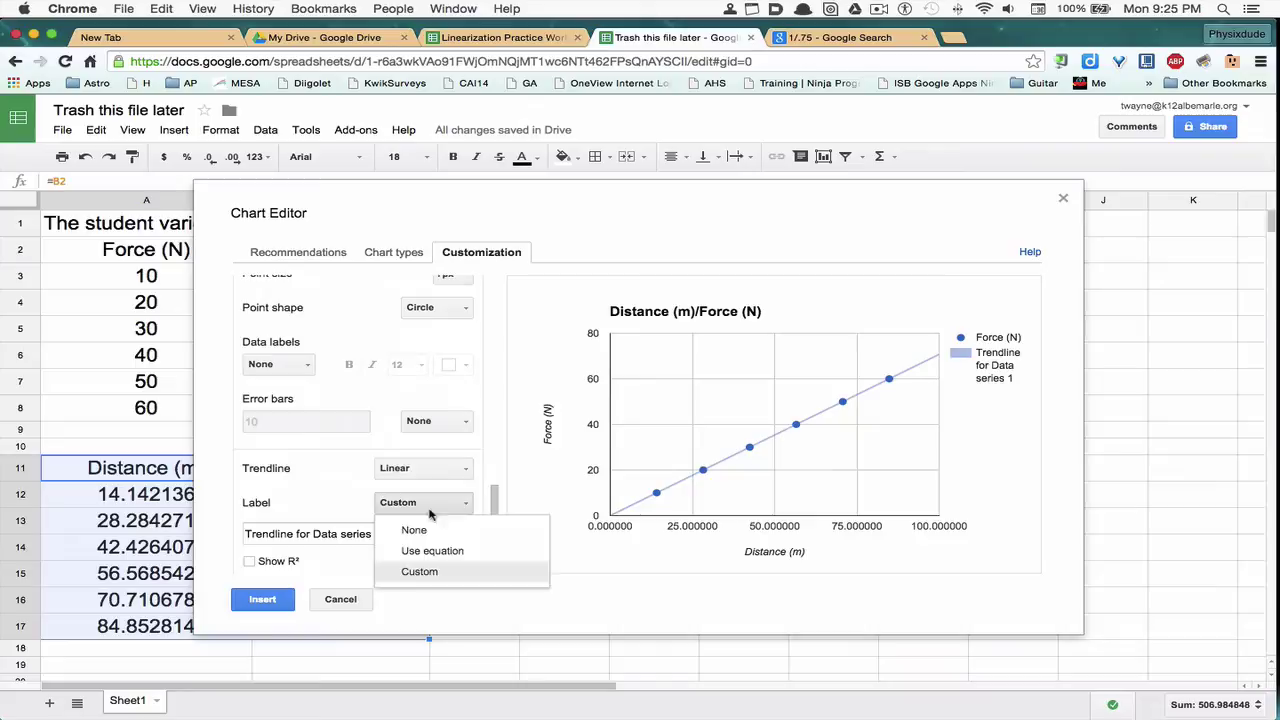
left_click(426, 556)
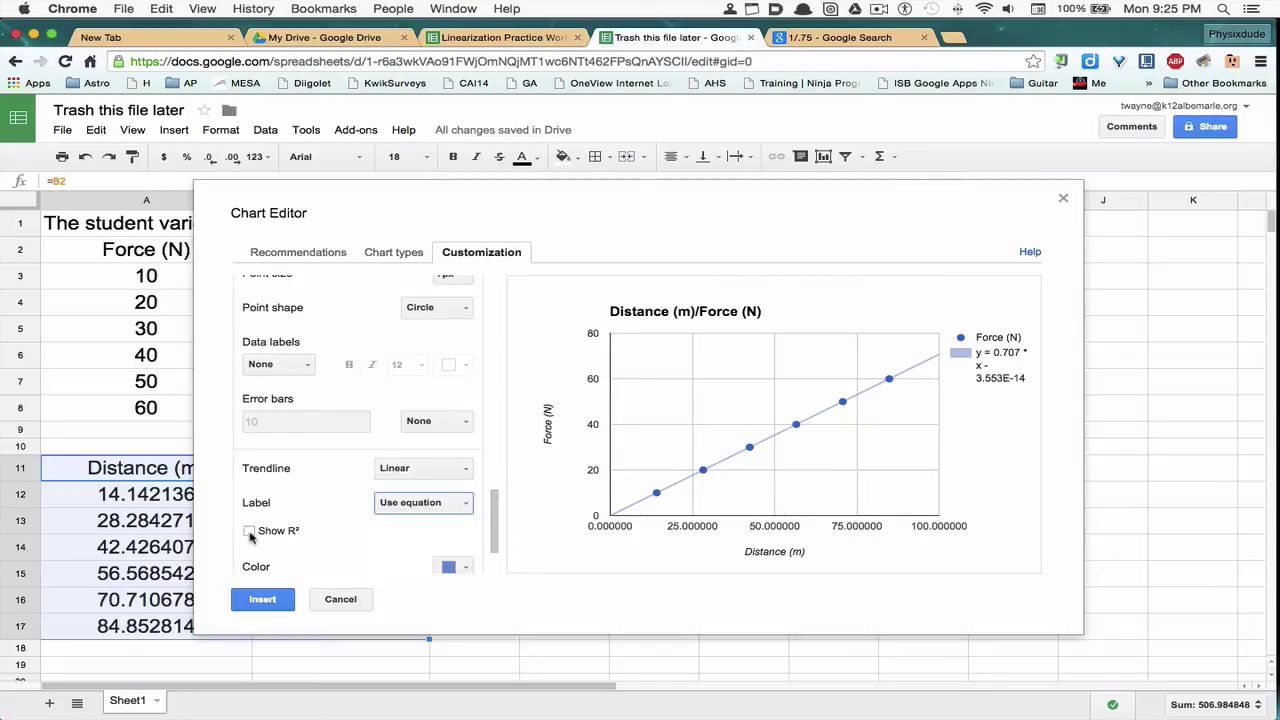
left_click(249, 531)
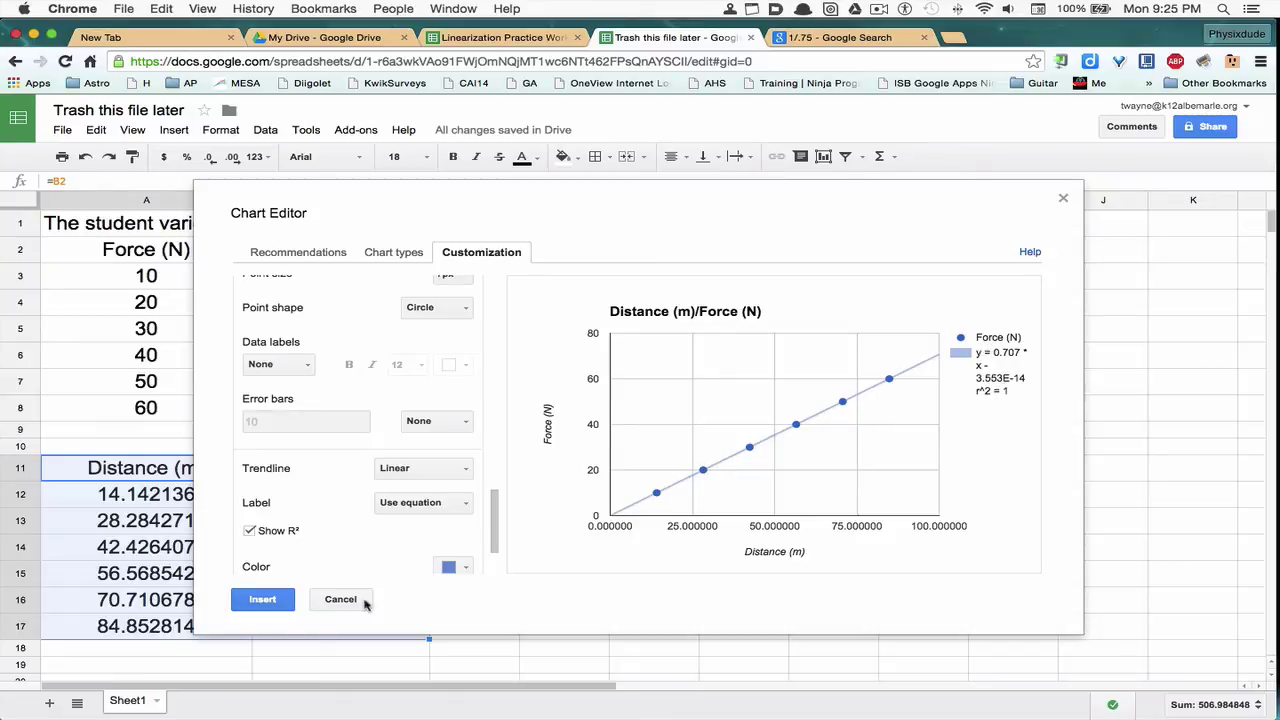
left_click(262, 603)
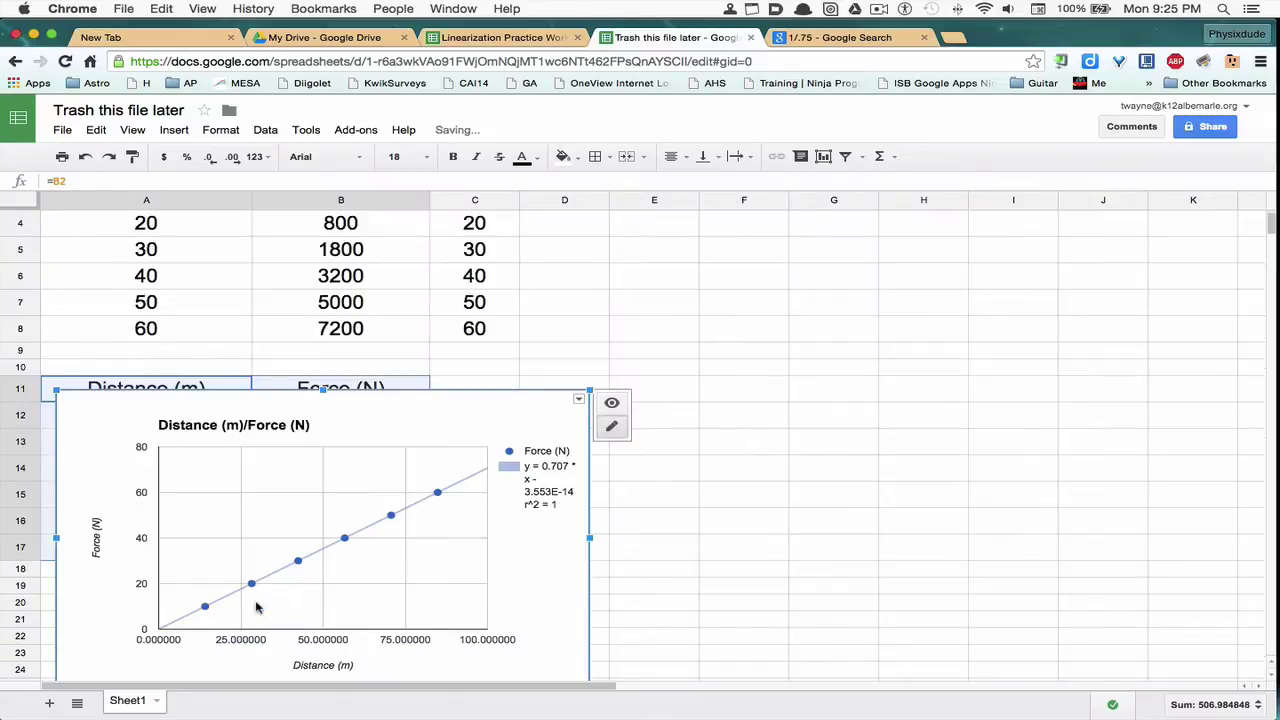
Step: Drag the chart up and to the right so it no longer covers the data
left_click_drag(407, 428, 868, 288)
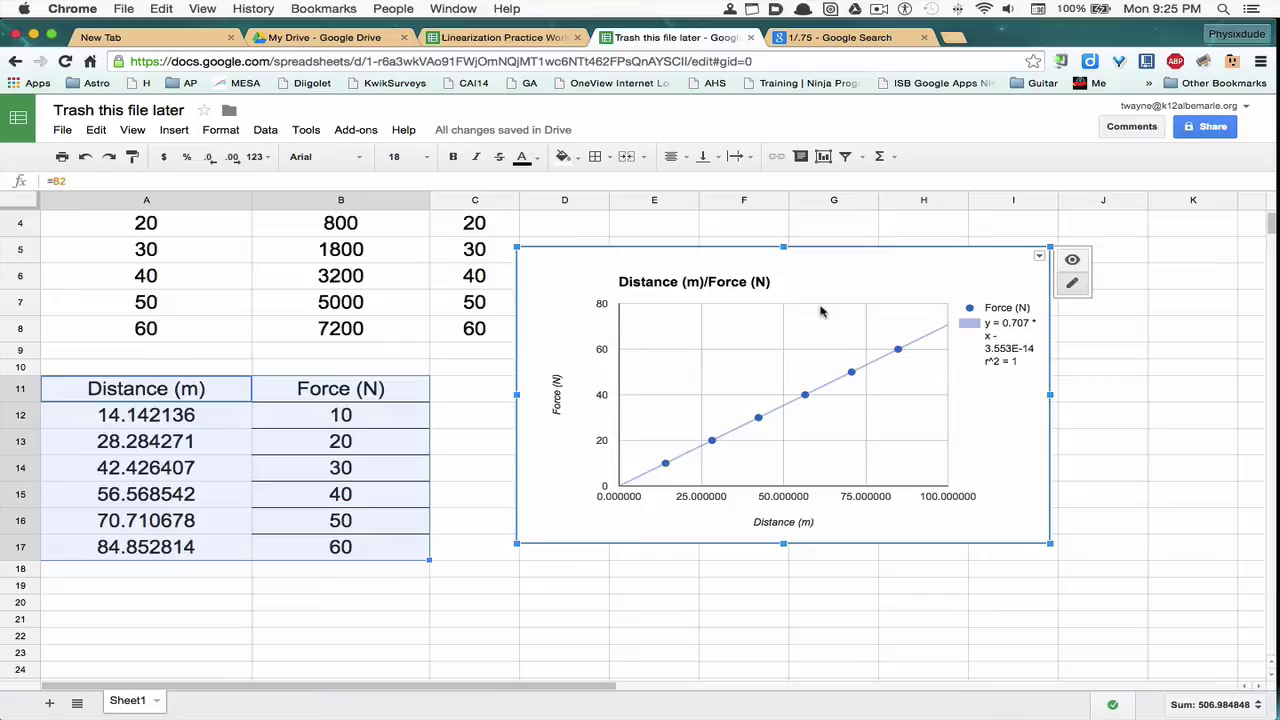
left_click(478, 540)
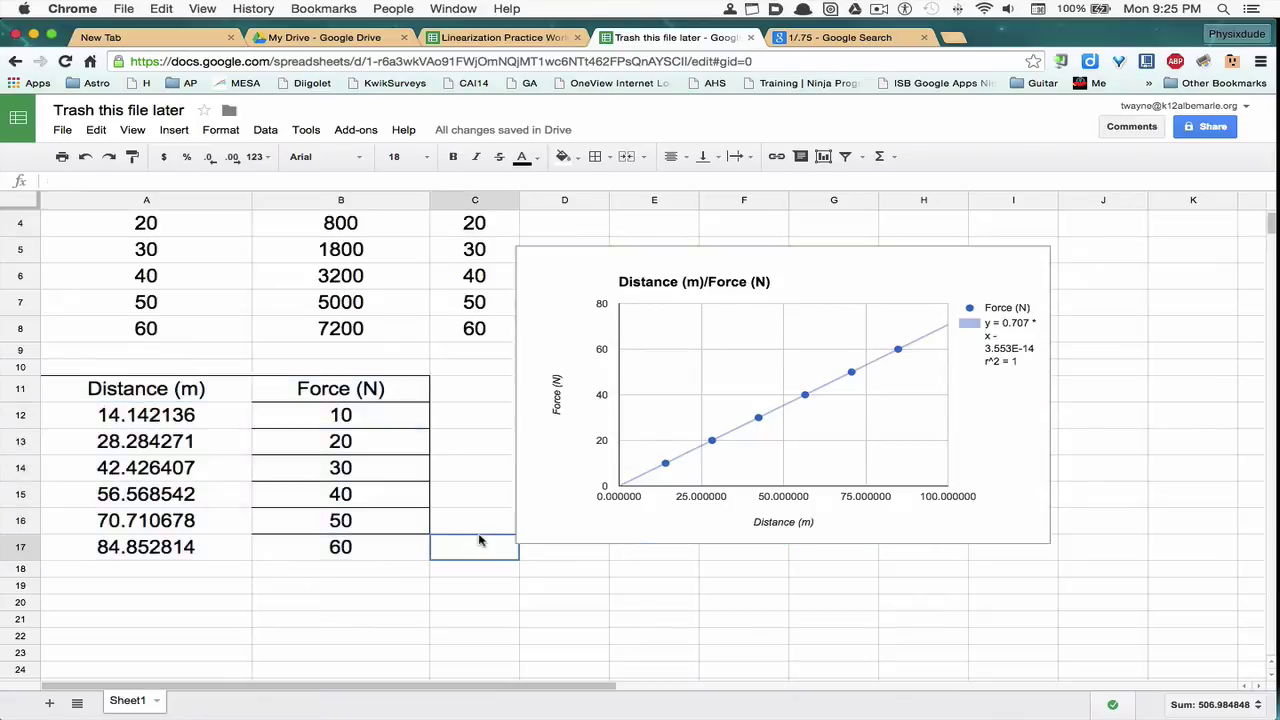
left_click(120, 393)
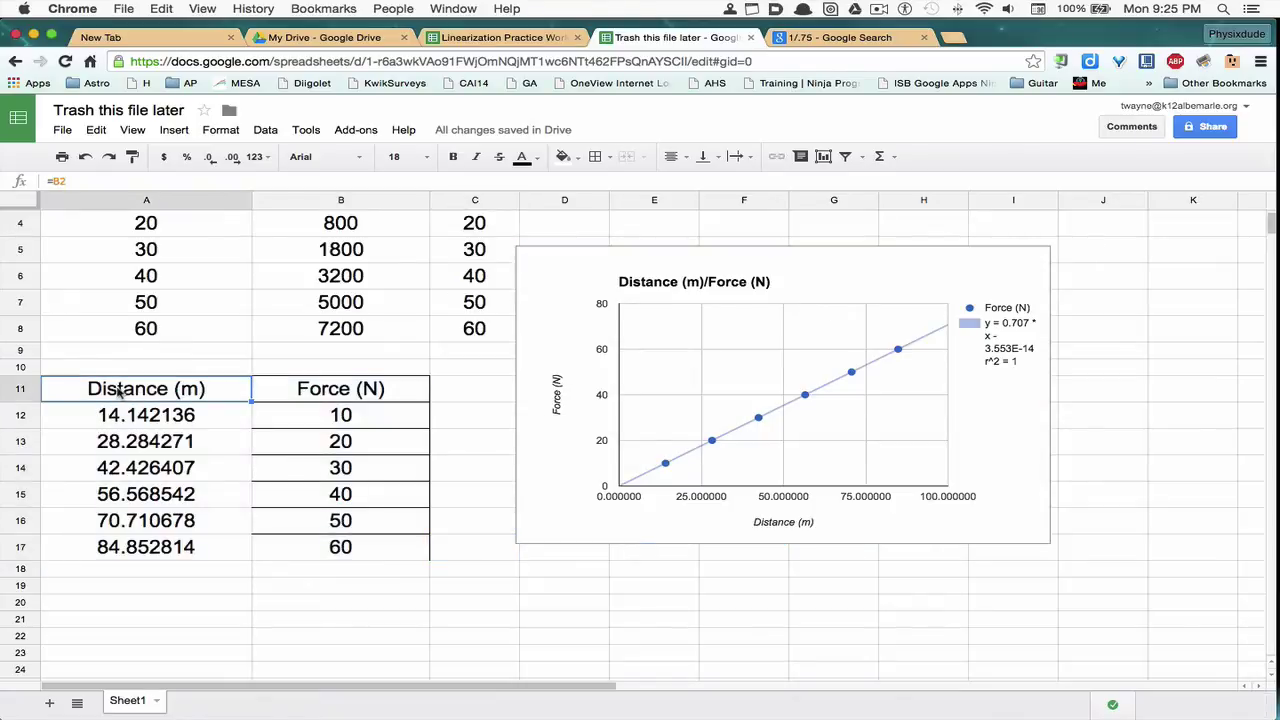
Step: Replace A11's =B2 formula with the header text 'sqrt(distance) (sqrt(m))'
double_click(120, 393)
left_click_drag(92, 388, 8, 388)
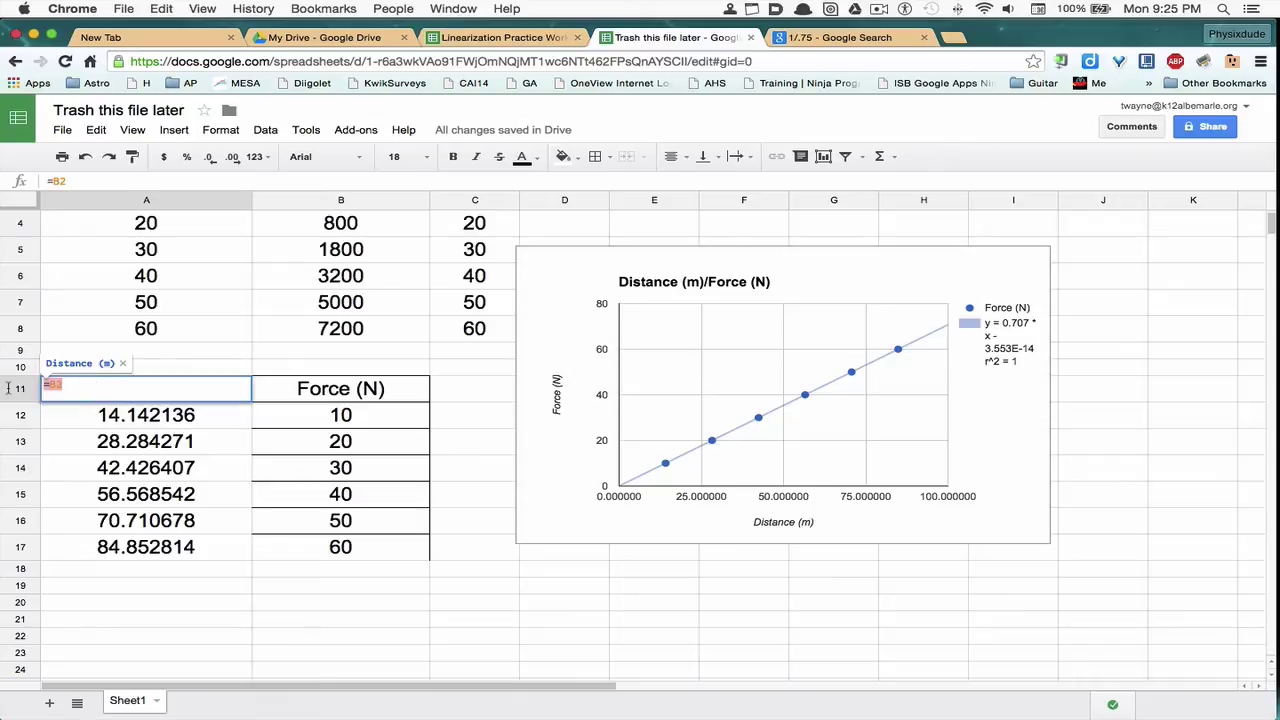
type("sq")
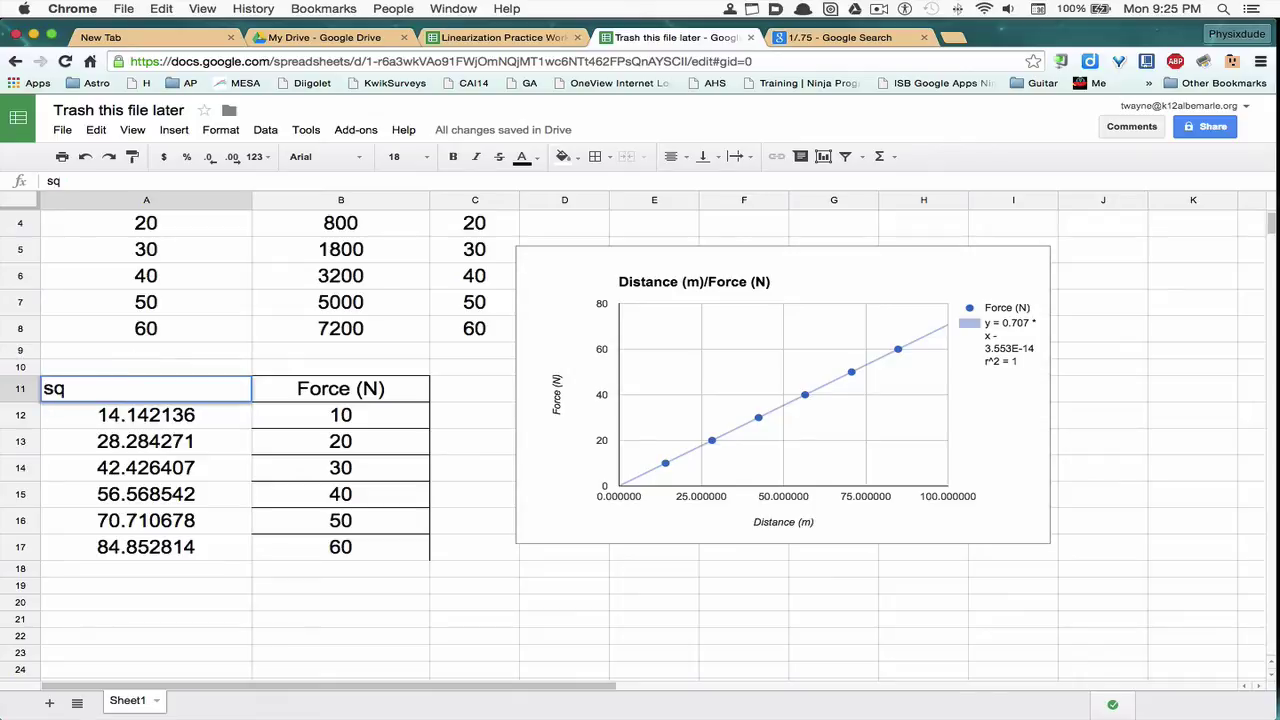
type("rt(distance) (")
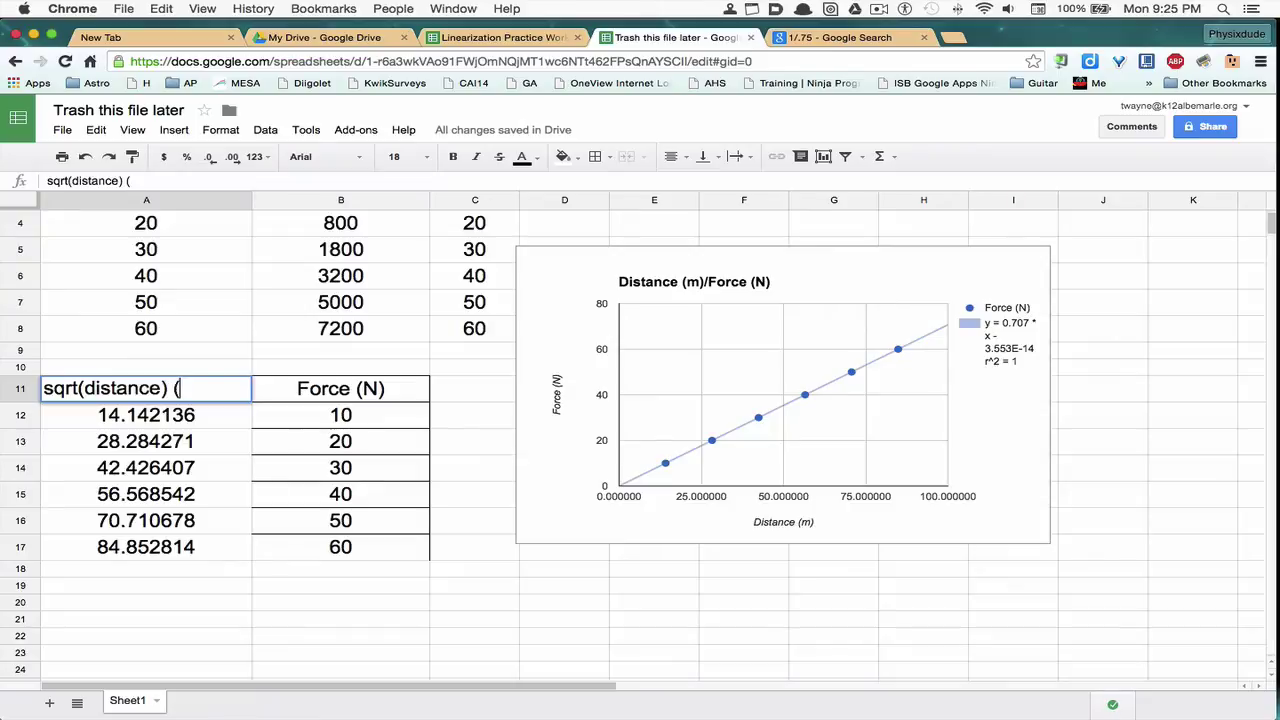
type("sqrt(m))")
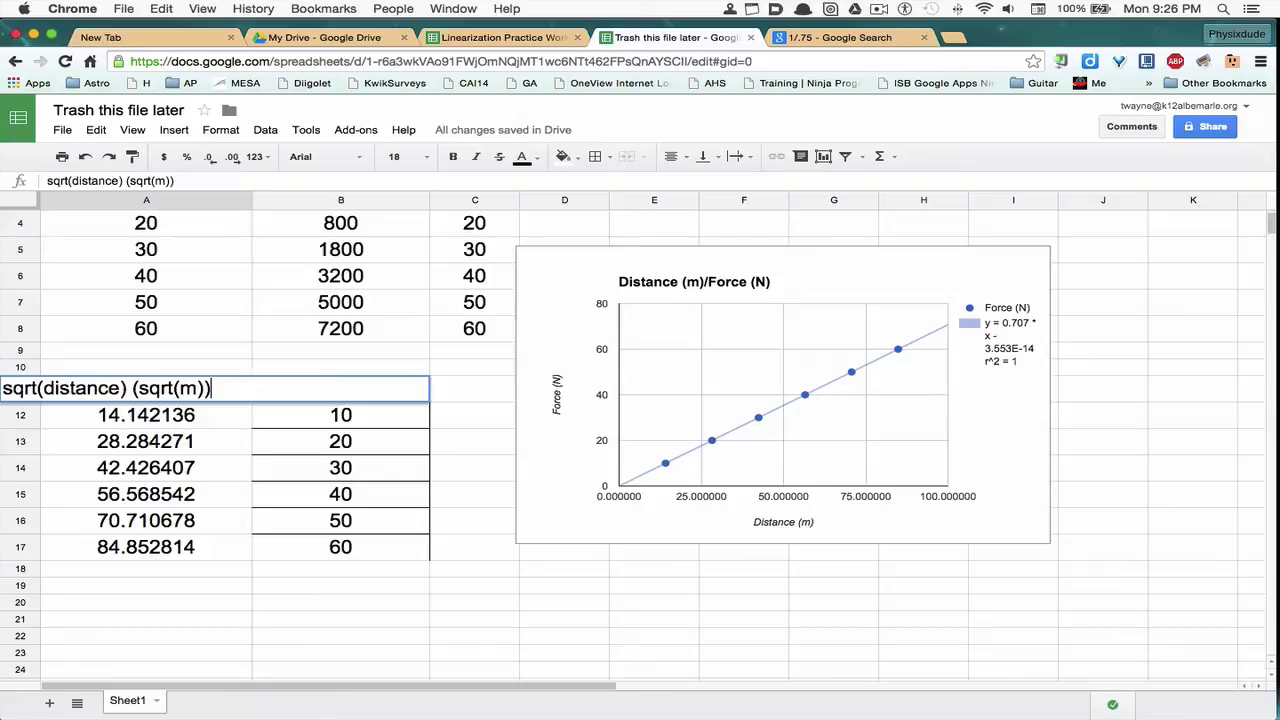
key("Return")
left_click(146, 388)
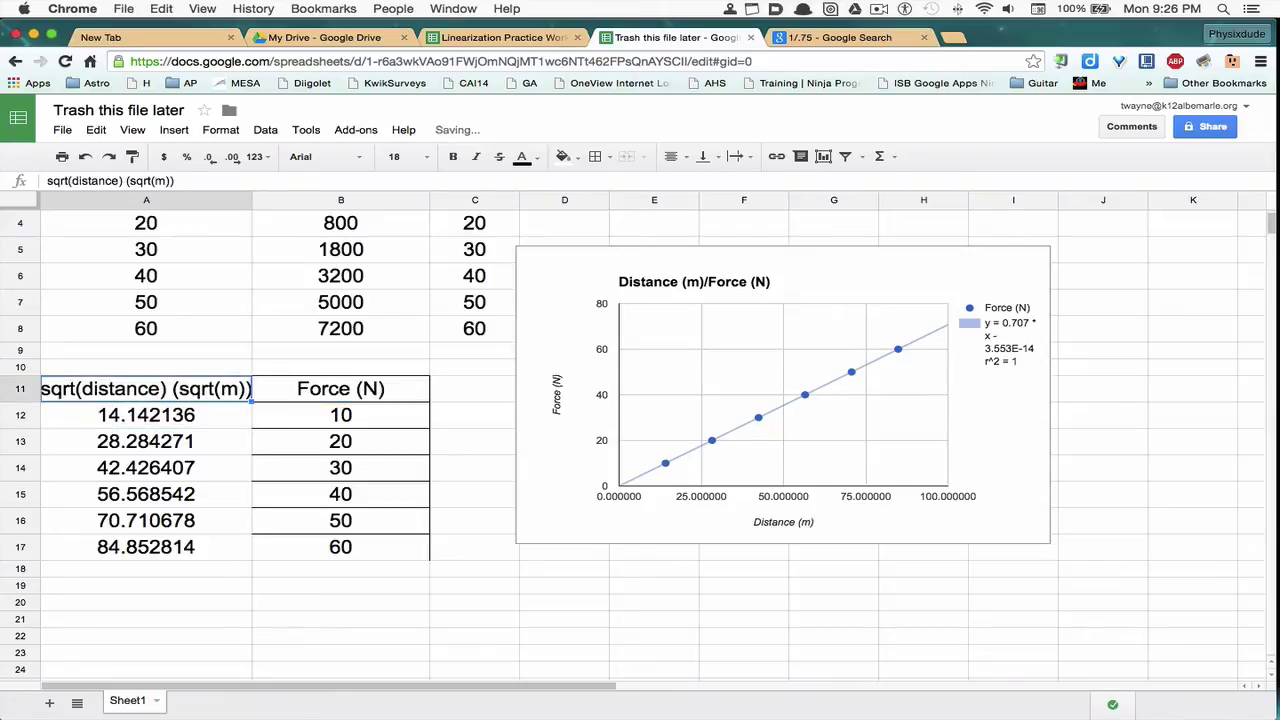
double_click(655, 289)
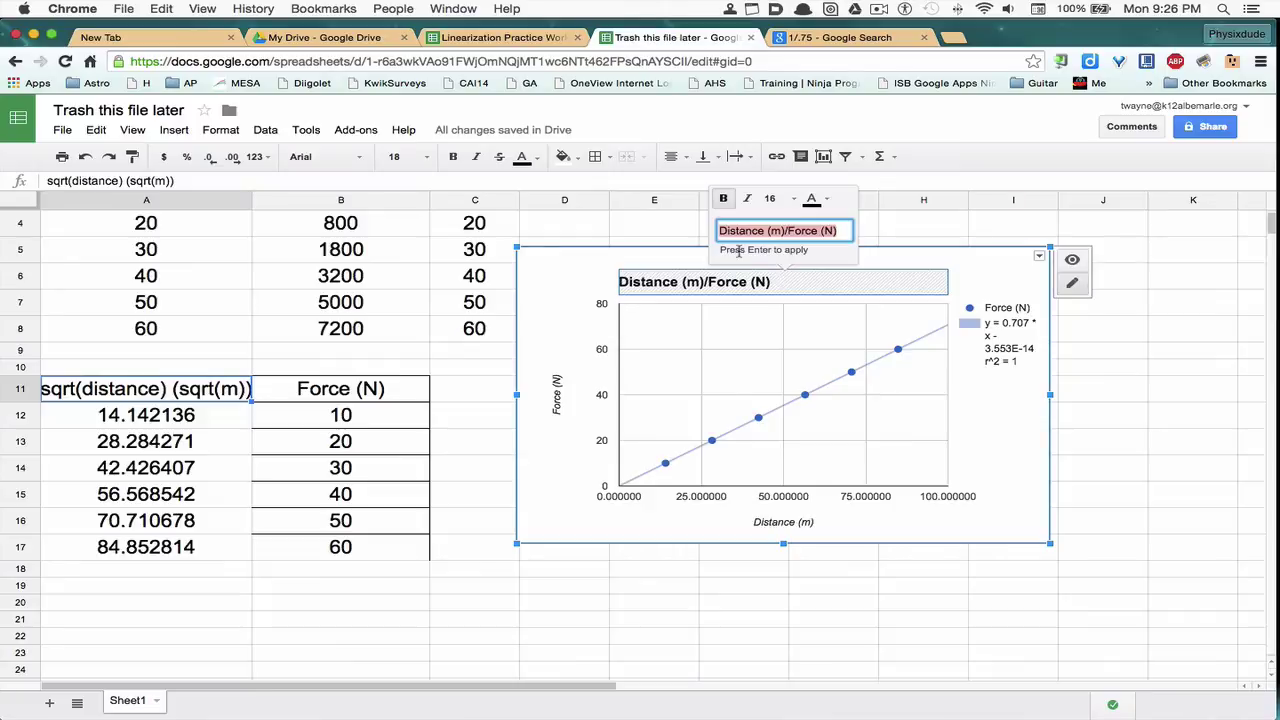
Step: Retitle the chart 'Squareroot of distance vs Force', correcting the 'Froce' typo
type("Sq")
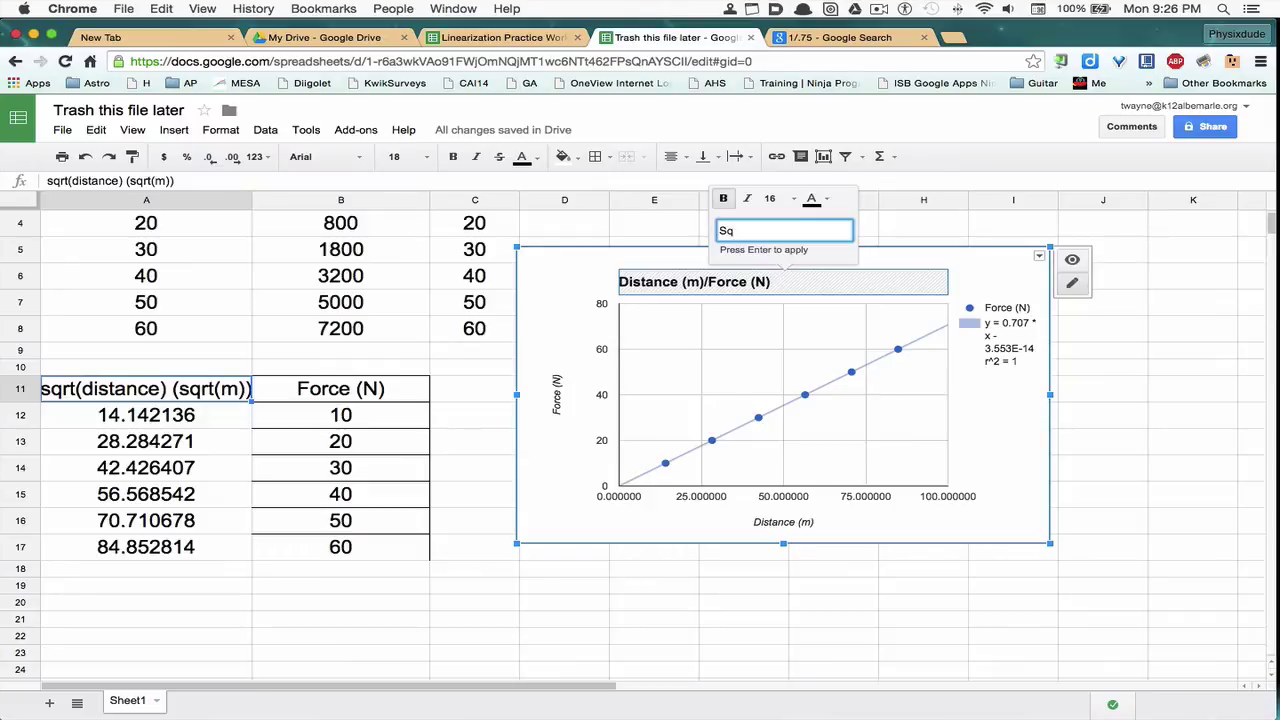
type("uareroot of distance vs ")
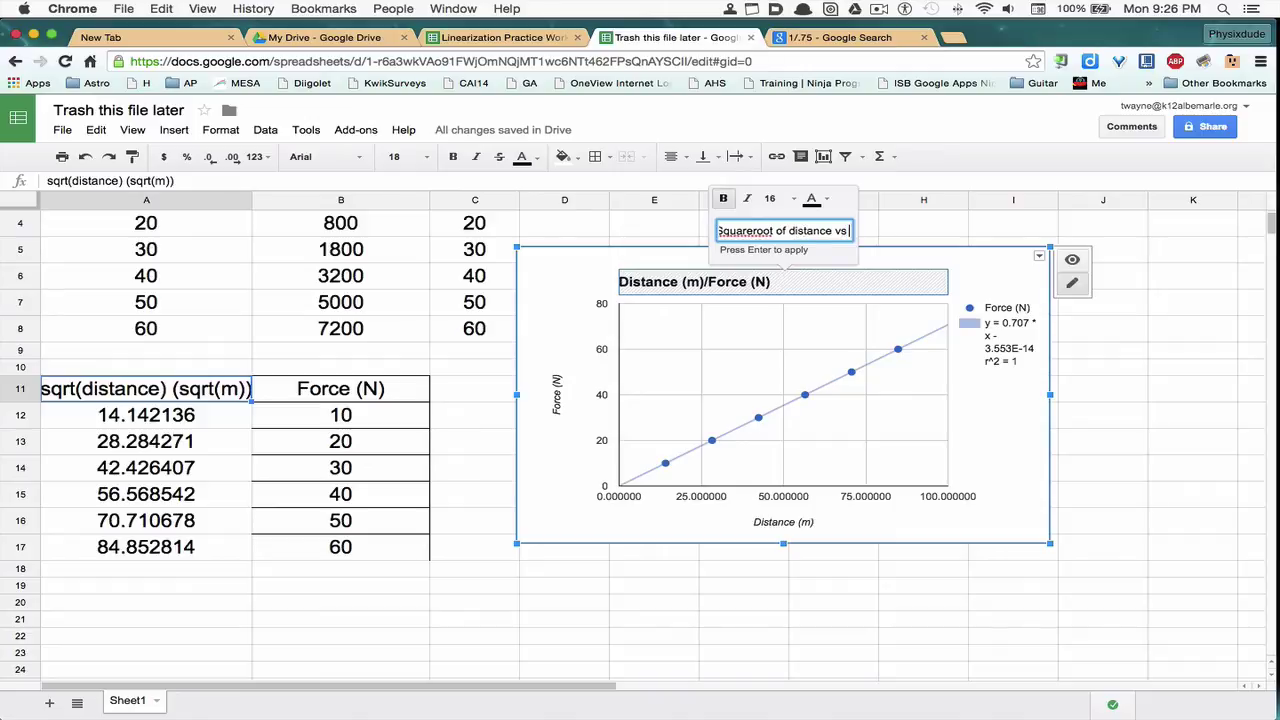
type("Froce")
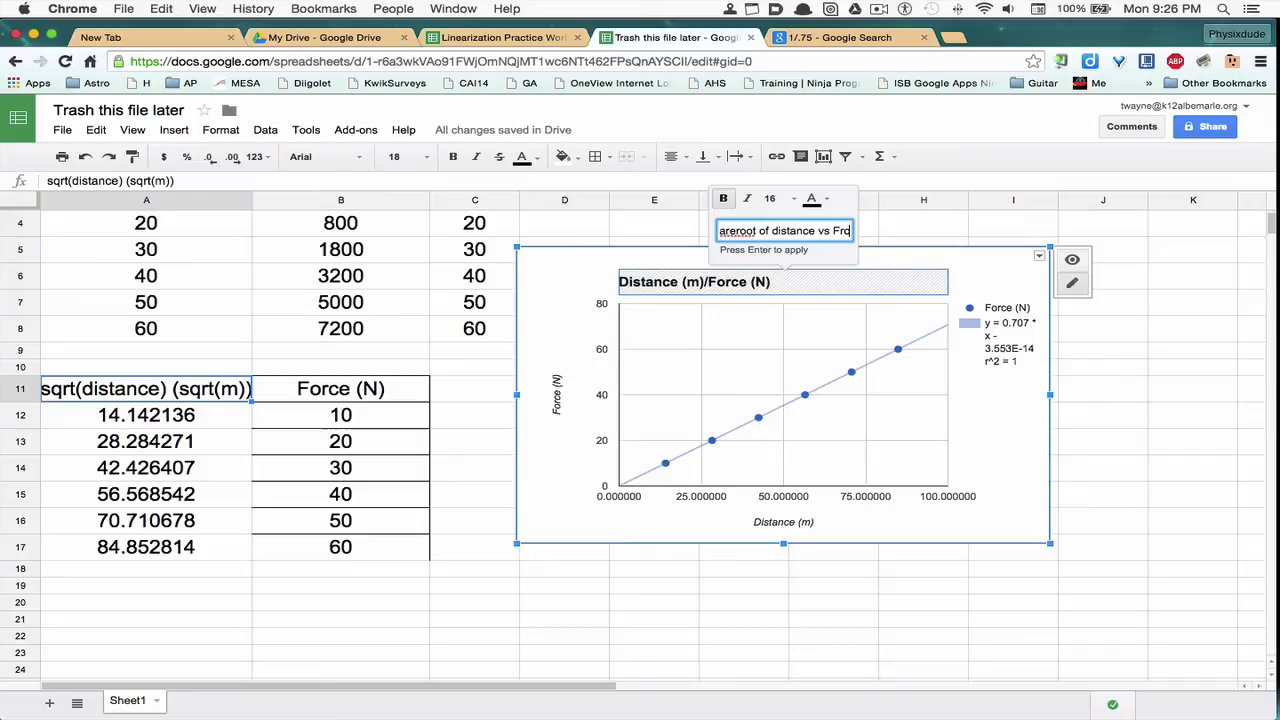
key("BackSpace")
key("BackSpace")
key("BackSpace")
key("BackSpace")
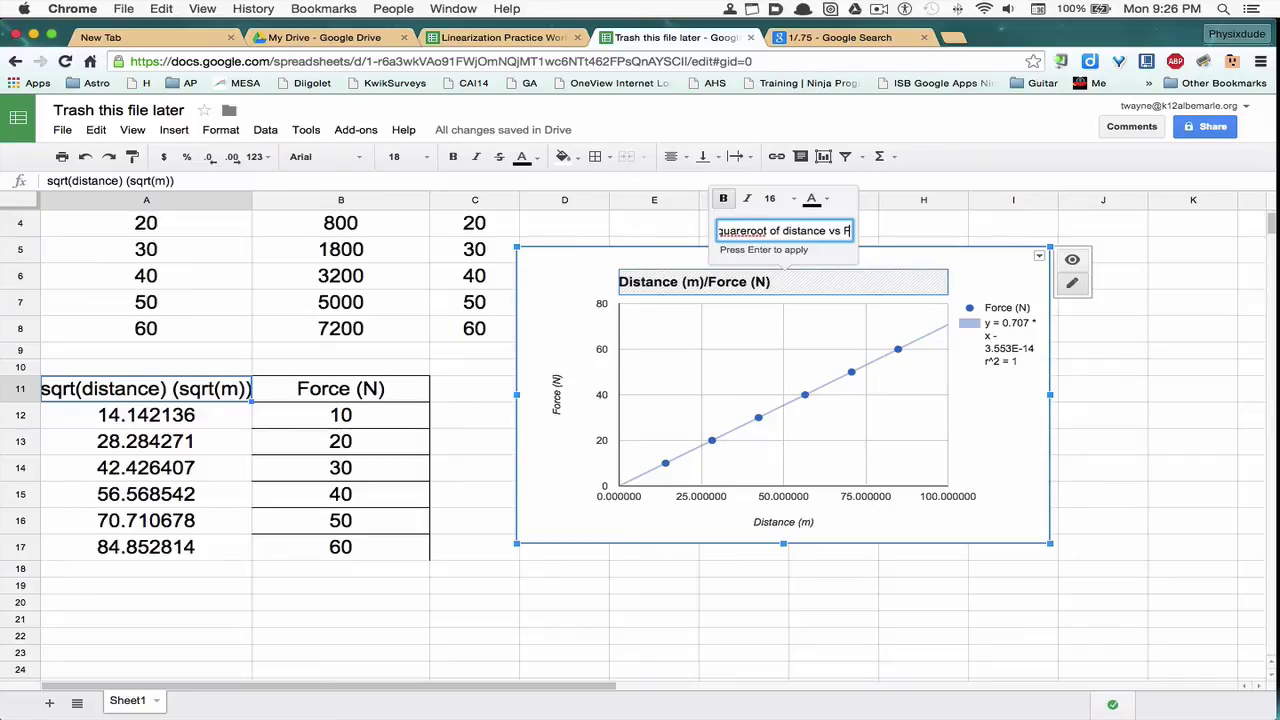
type("orce")
key("Return")
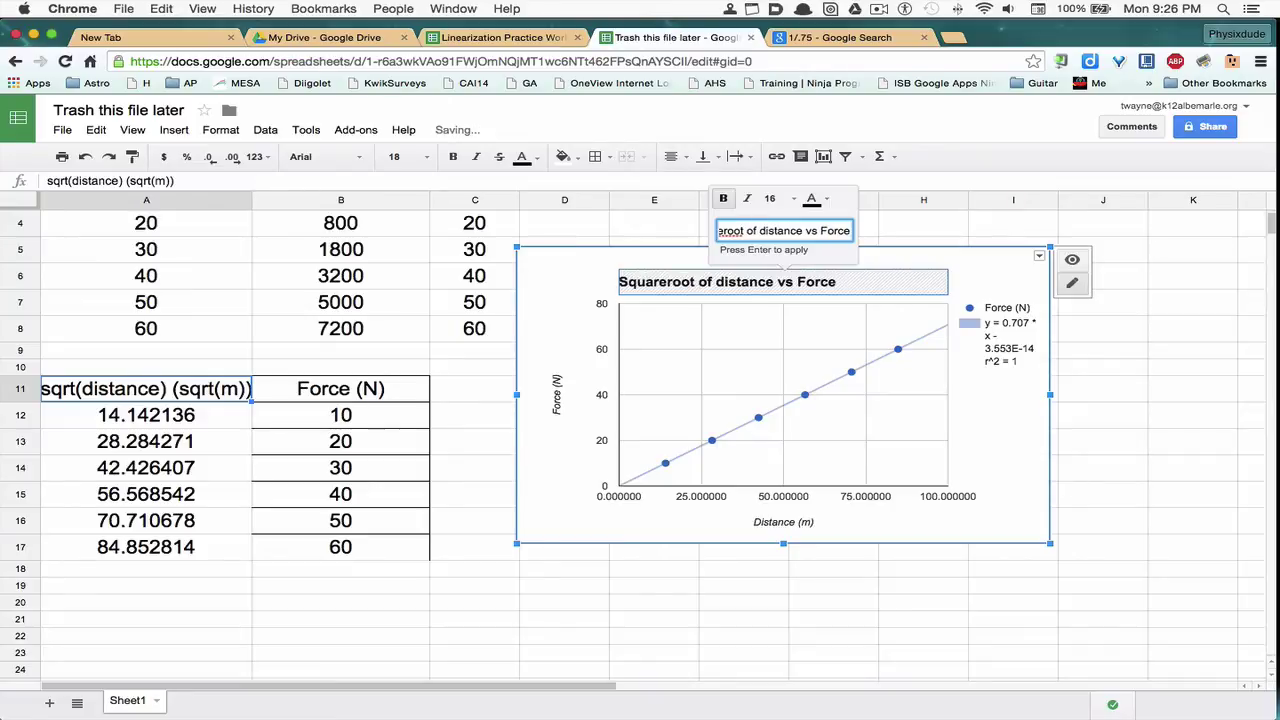
Step: Rename the horizontal axis title to 'squareroot of Distance (sqrt(m))'
left_click(790, 535)
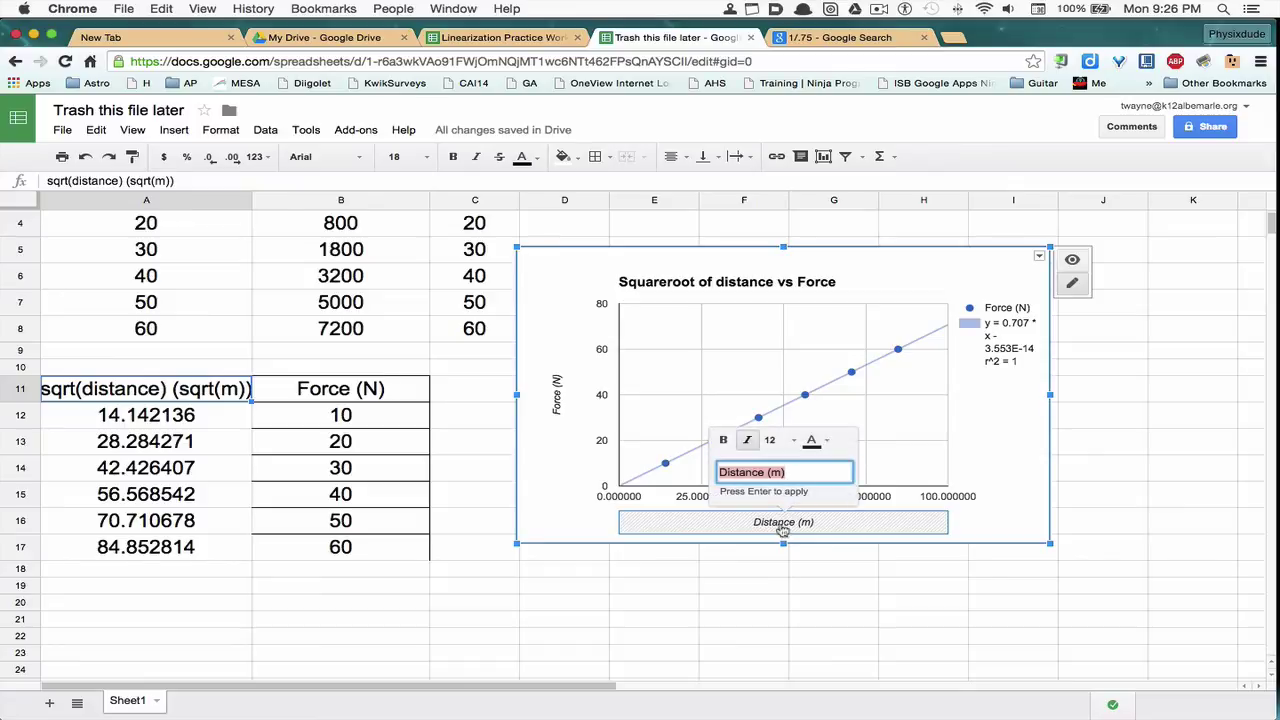
left_click(719, 472)
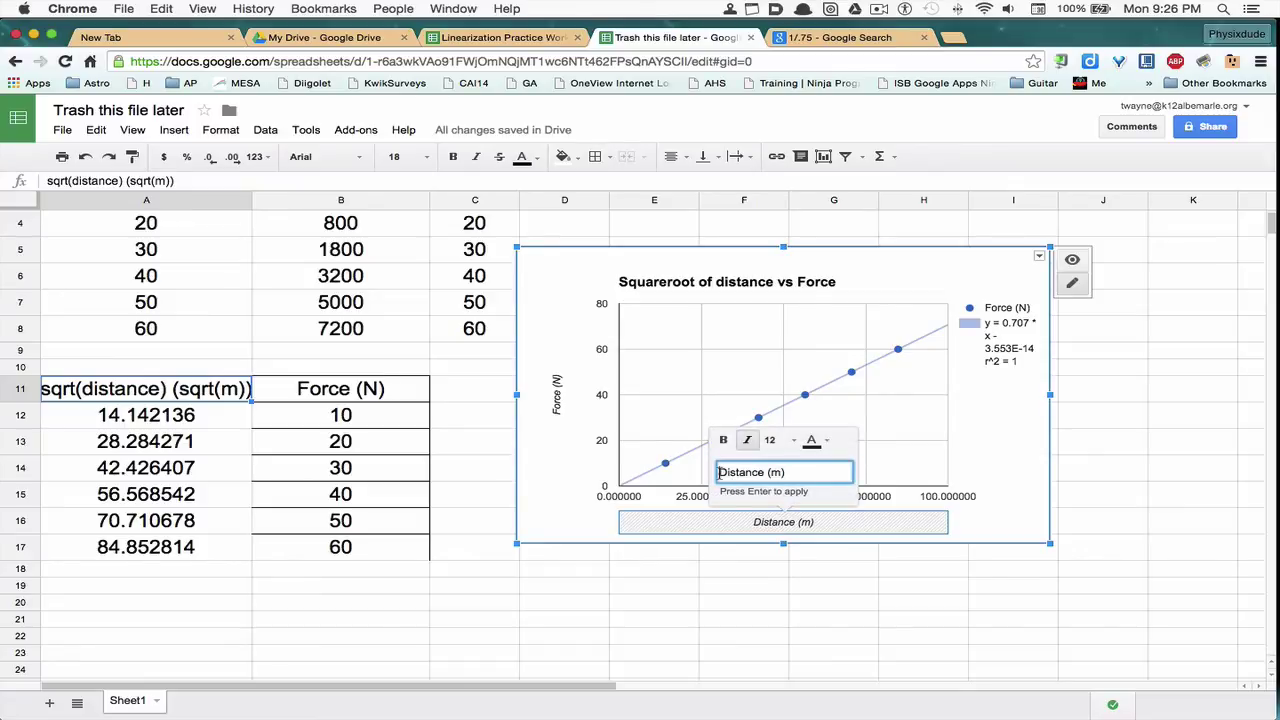
type("squareroot of")
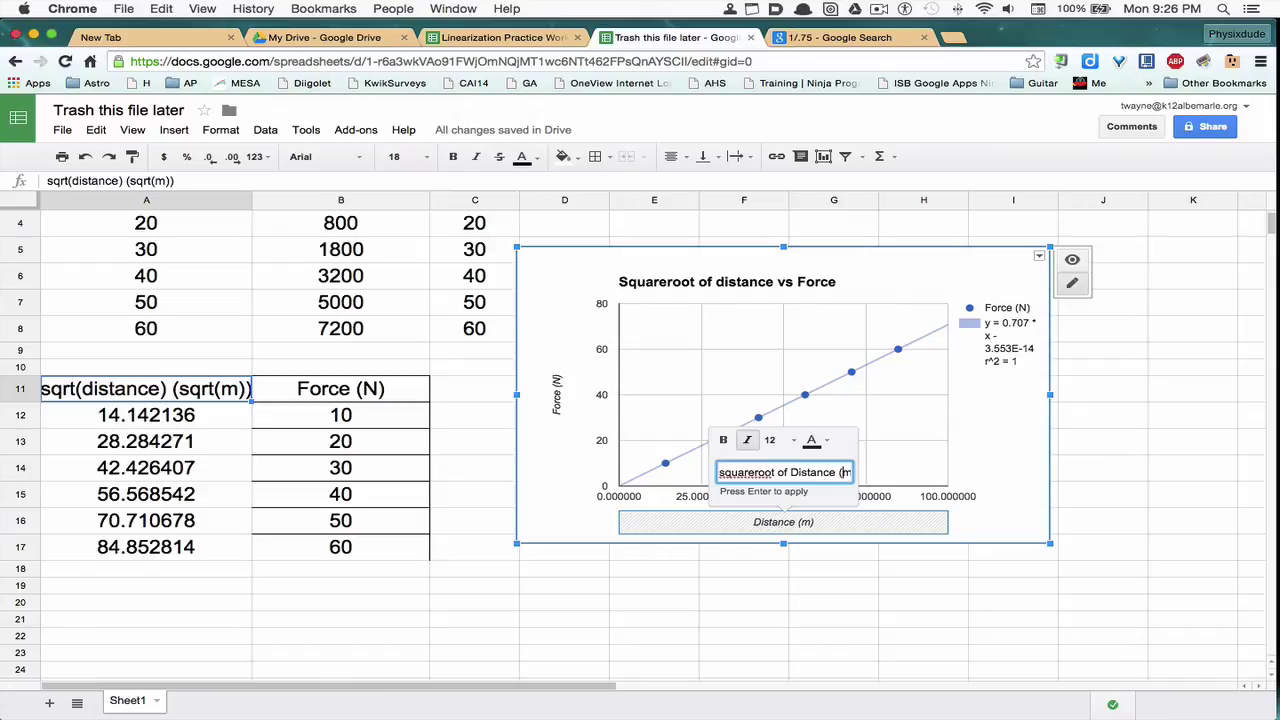
left_click(844, 472)
type("sqrt")
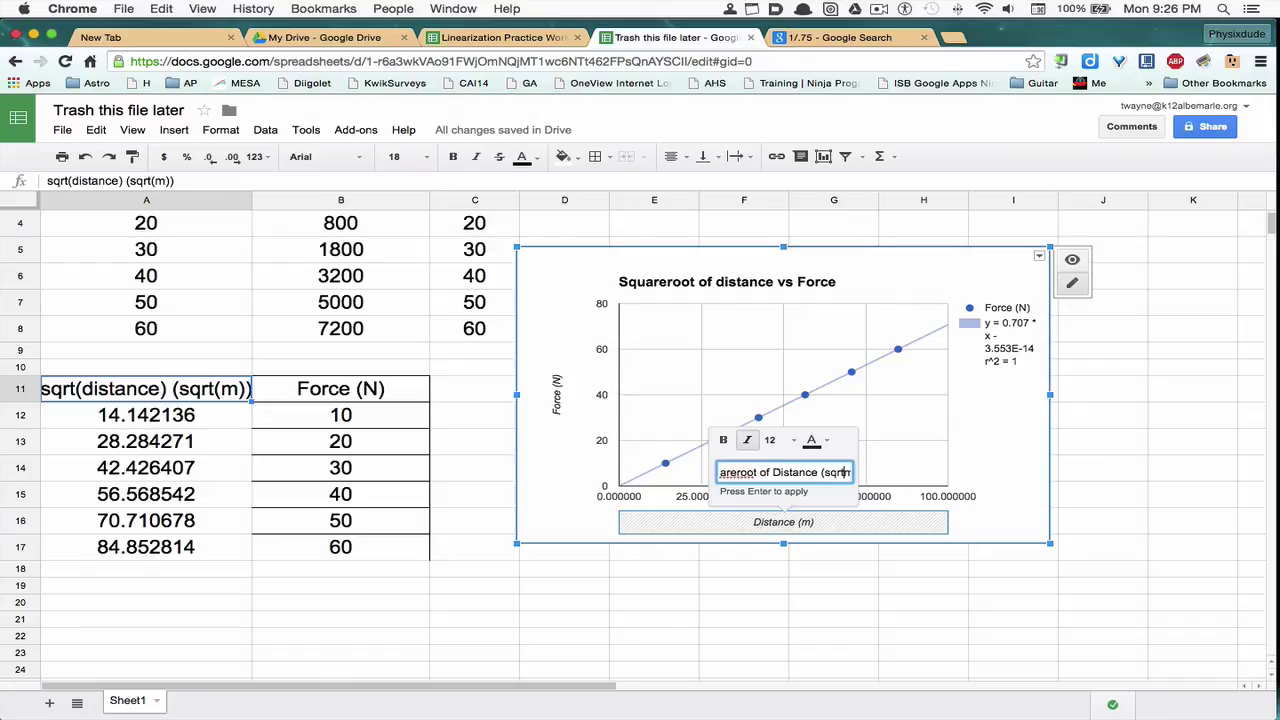
type("(m")
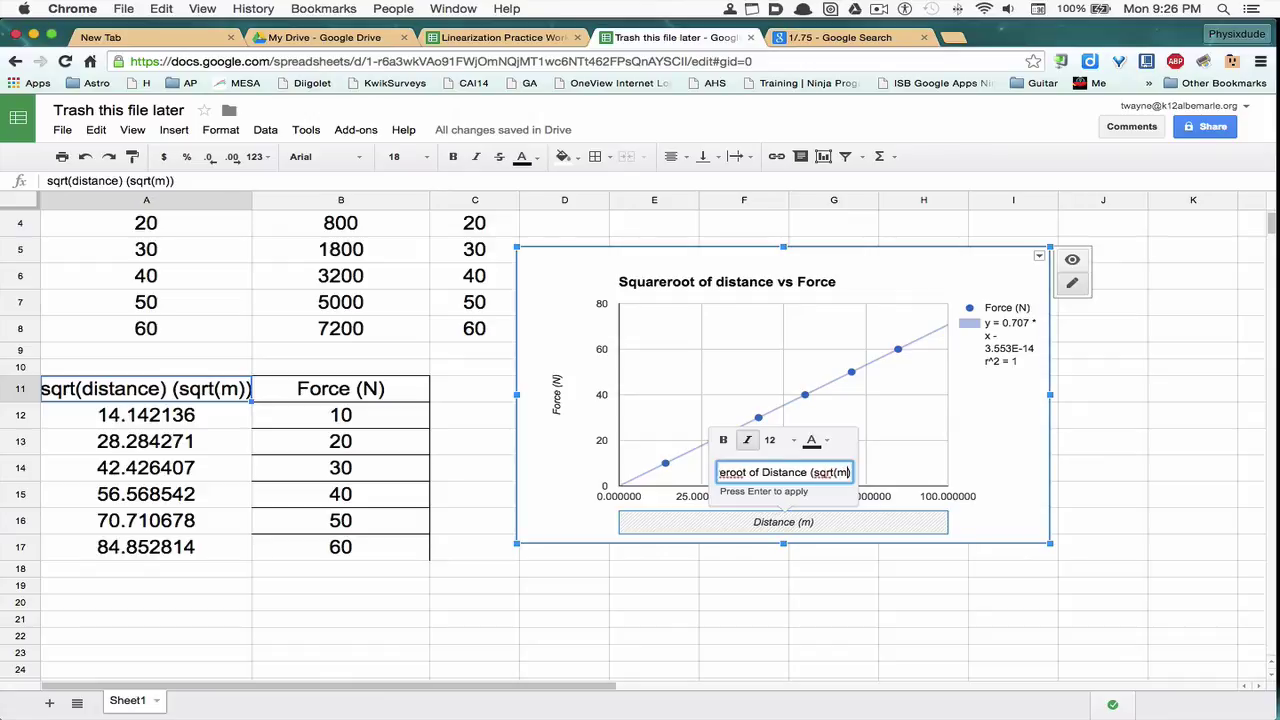
type(")")
key("Return")
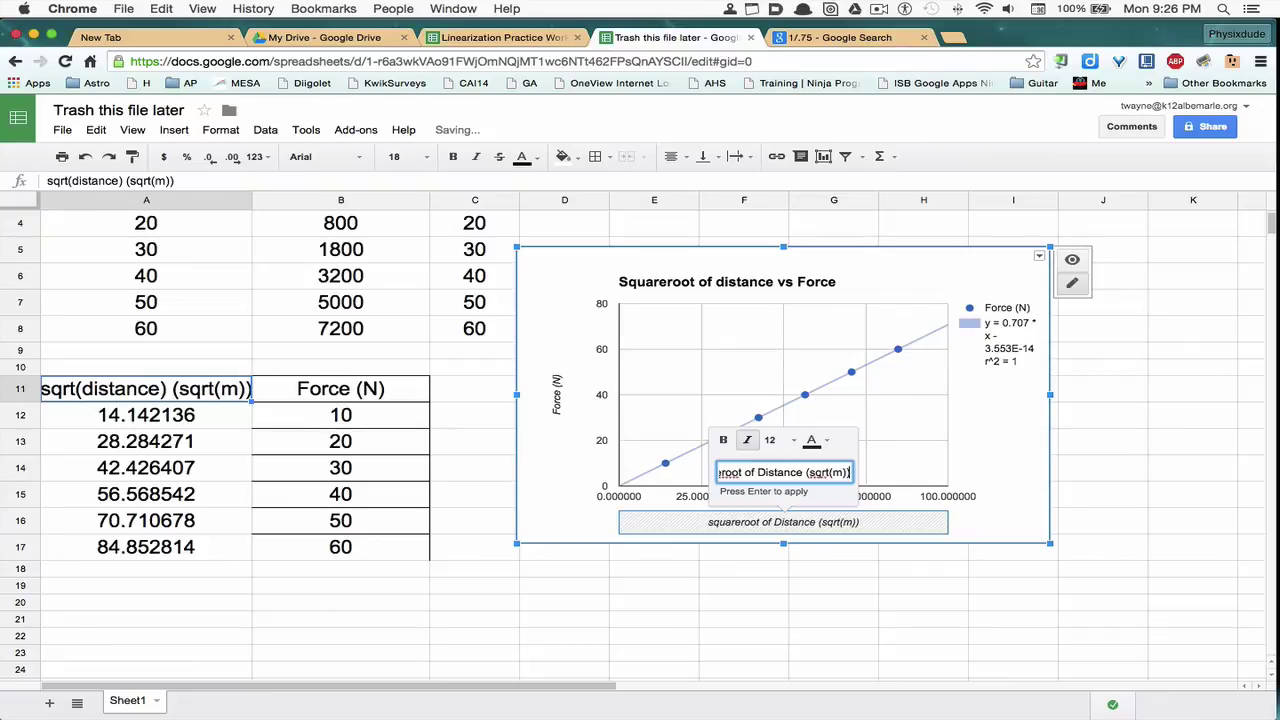